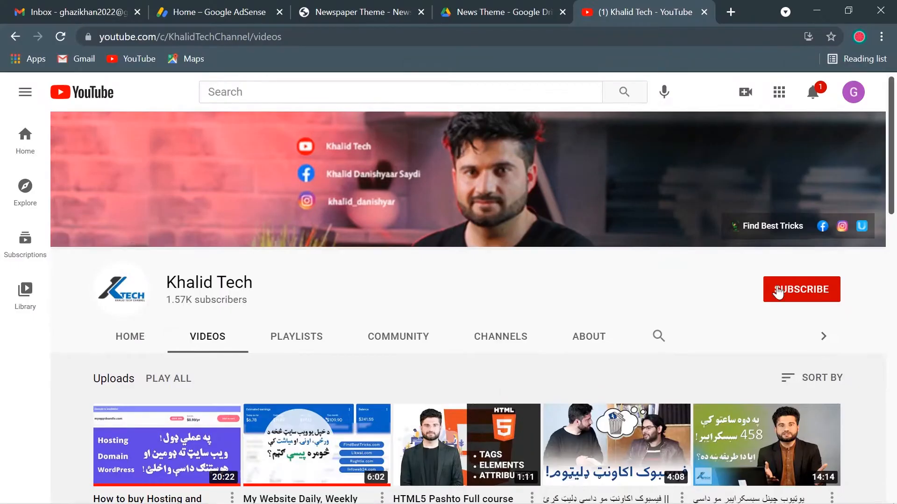
Subscribe to the Khalid Tech channel and set its notification bell to All
{"action": "left_click", "coordinate": [778, 291]}
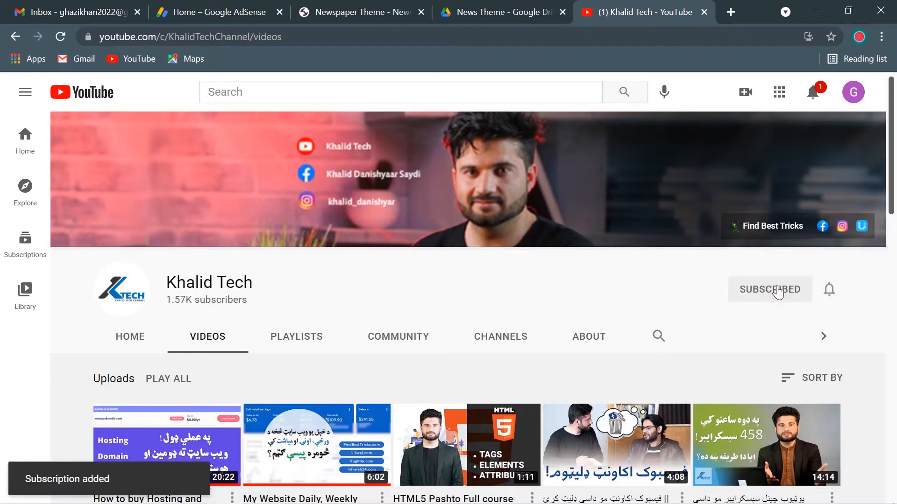
{"action": "left_click", "coordinate": [830, 294]}
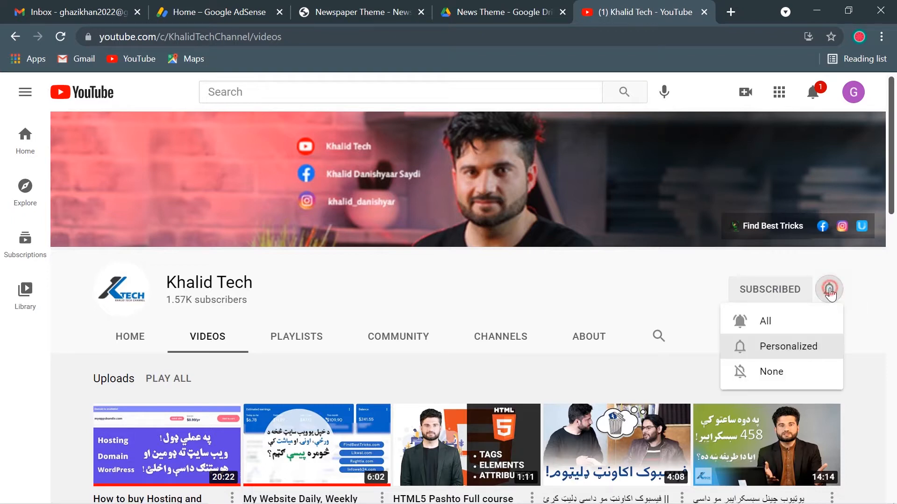
{"action": "left_click", "coordinate": [787, 323]}
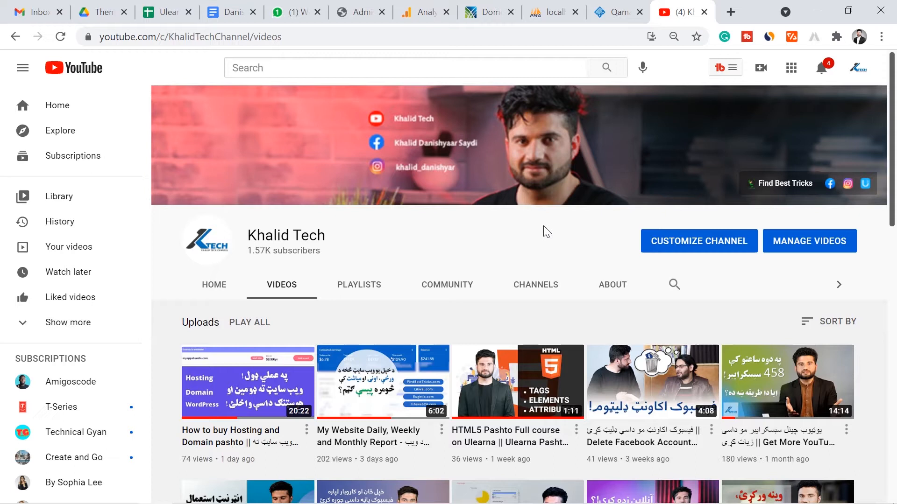
In a new tab, search Google for 'findbesttricks'
{"action": "left_click", "coordinate": [724, 17]}
{"action": "type", "text": "go"}
{"action": "key", "text": "Tab"}
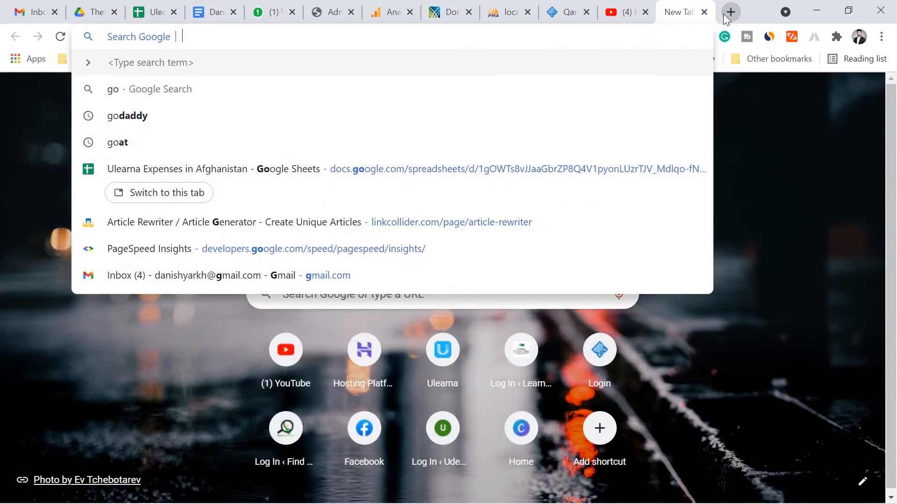
{"action": "type", "text": "find"}
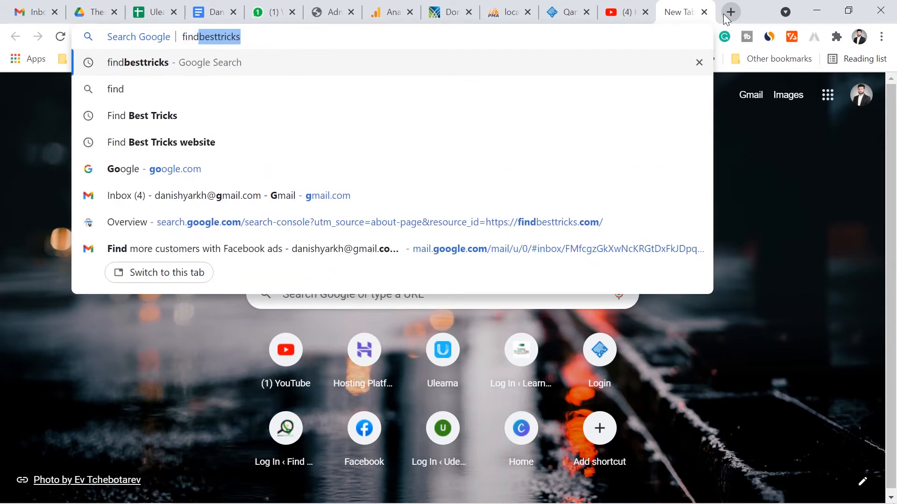
{"action": "key", "text": "Return"}
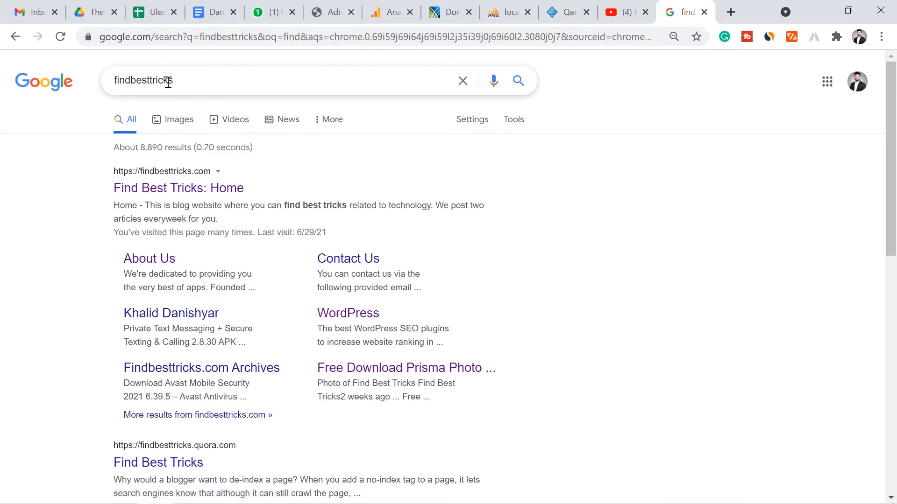
Open the findbesttricks.com home page from the search results
{"action": "left_click", "coordinate": [188, 192]}
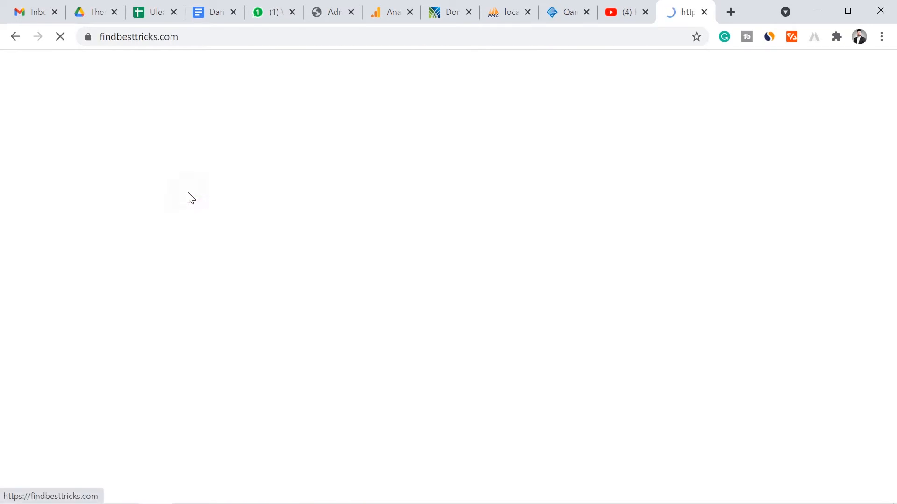
{"action": "mouse_move", "coordinate": [189, 198]}
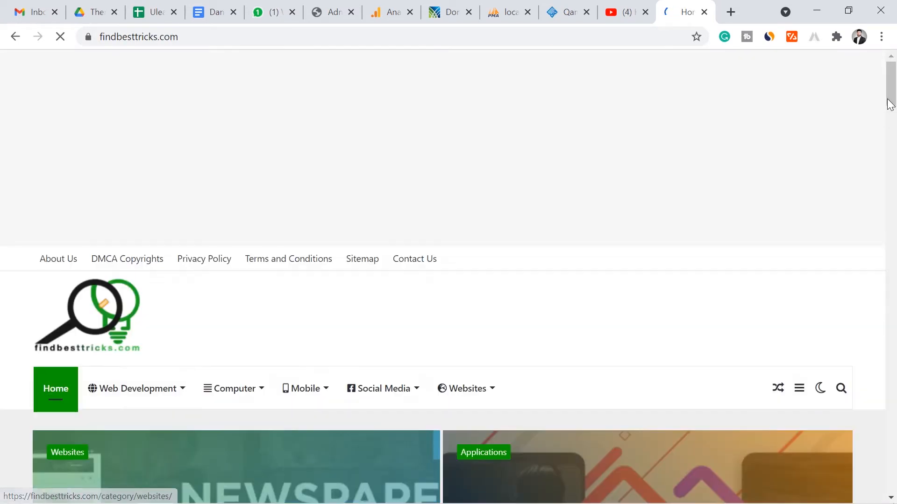
{"action": "left_click_drag", "start_coordinate": [888, 78], "coordinate": [888, 101]}
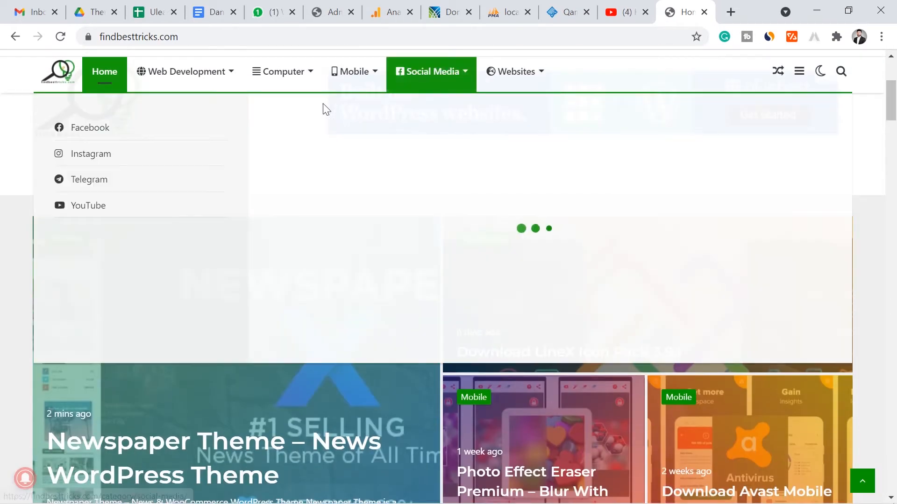
{"action": "mouse_move", "coordinate": [174, 77]}
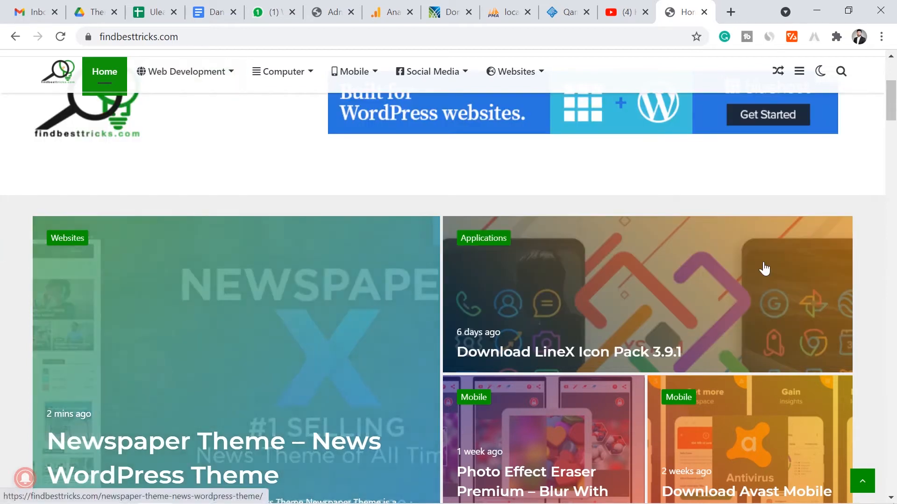
{"action": "mouse_move", "coordinate": [893, 103]}
{"action": "left_mouse_down"}
{"action": "mouse_move", "coordinate": [893, 111]}
{"action": "mouse_move", "coordinate": [893, 85]}
{"action": "mouse_move", "coordinate": [894, 96]}
{"action": "left_mouse_up"}
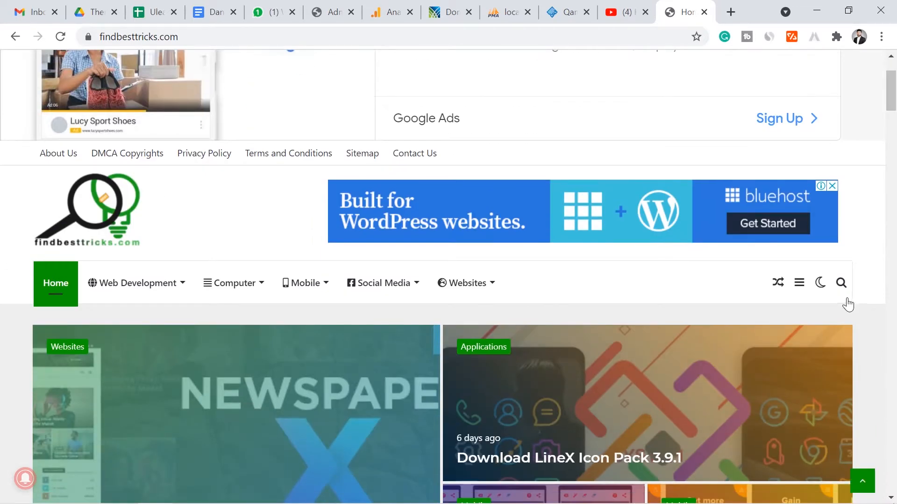
Search the site for 'News theme', open the Newspaper Theme post and reach its download section
{"action": "left_click", "coordinate": [842, 284]}
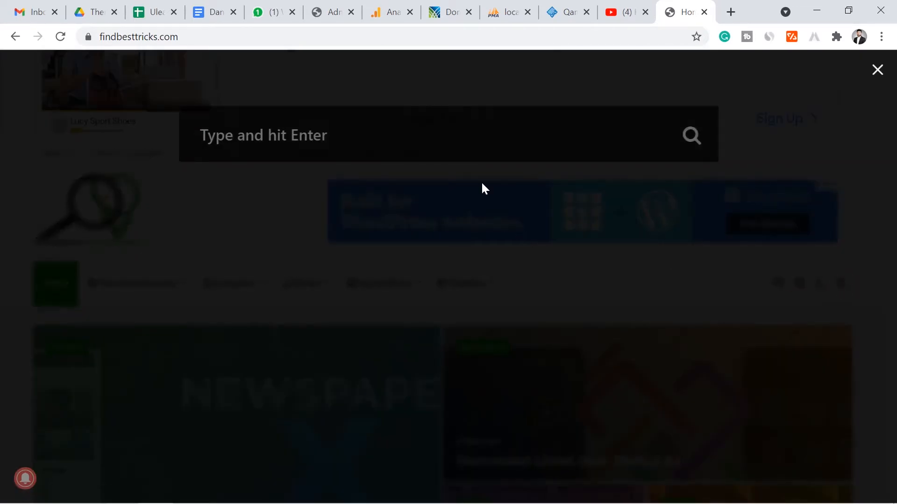
{"action": "type", "text": "News theme"}
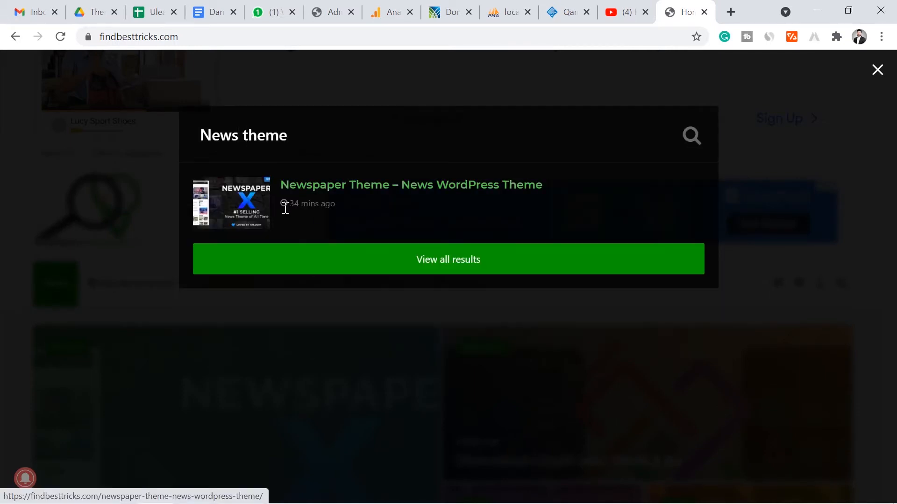
{"action": "left_click", "coordinate": [335, 185]}
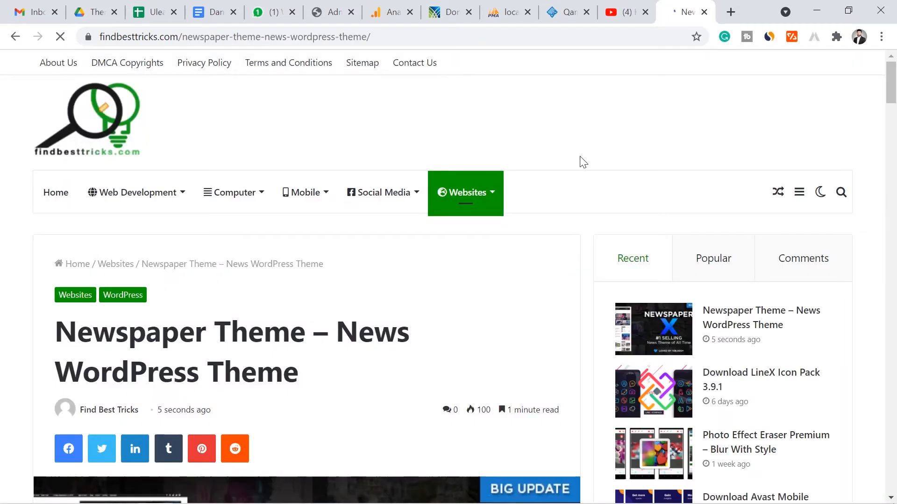
{"action": "left_click_drag", "start_coordinate": [891, 105], "coordinate": [892, 323]}
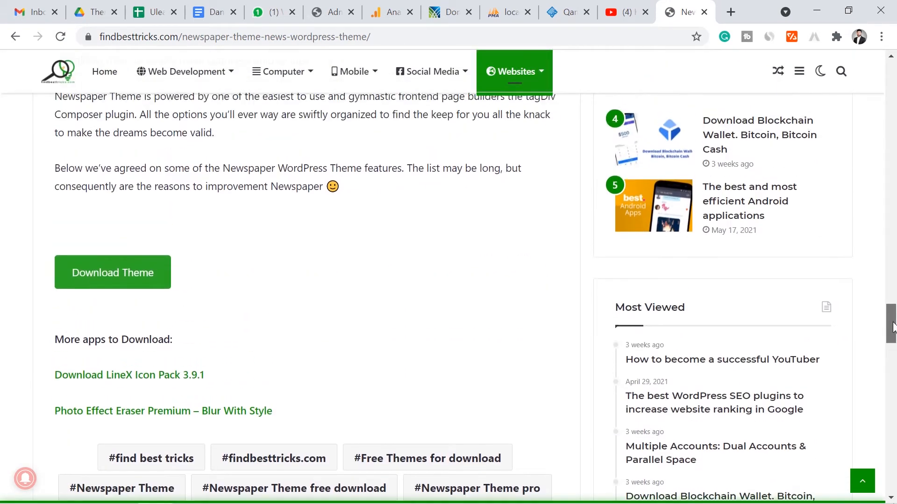
Open the theme's Google Drive folder and download Newspaper-child.zip
{"action": "left_click", "coordinate": [146, 281]}
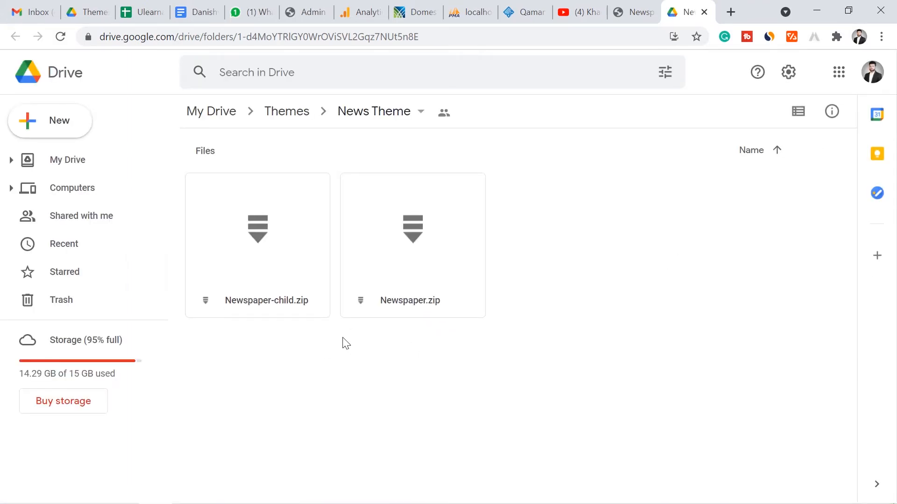
{"action": "right_click", "coordinate": [269, 242]}
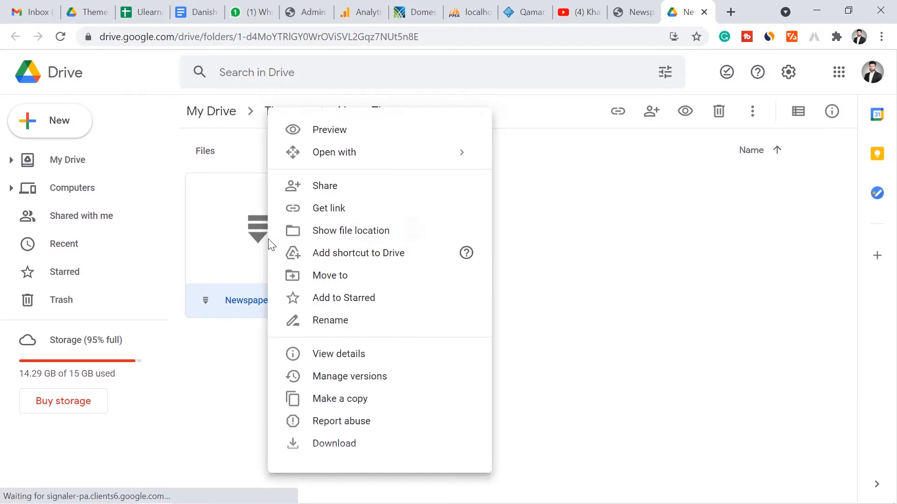
{"action": "left_click", "coordinate": [349, 443]}
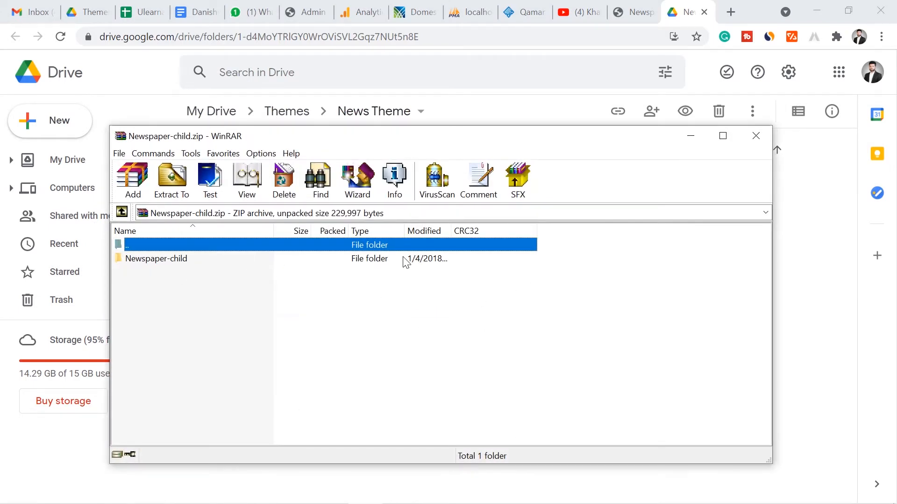
{"action": "left_click", "coordinate": [769, 135]}
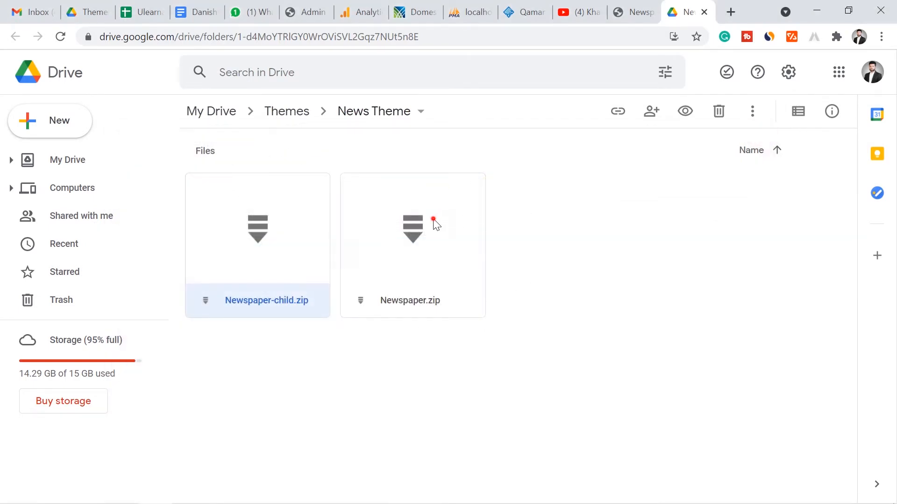
Download Newspaper.zip, close its archive window, and start a fresh browser tab
{"action": "left_click", "coordinate": [434, 225]}
{"action": "right_click", "coordinate": [434, 225]}
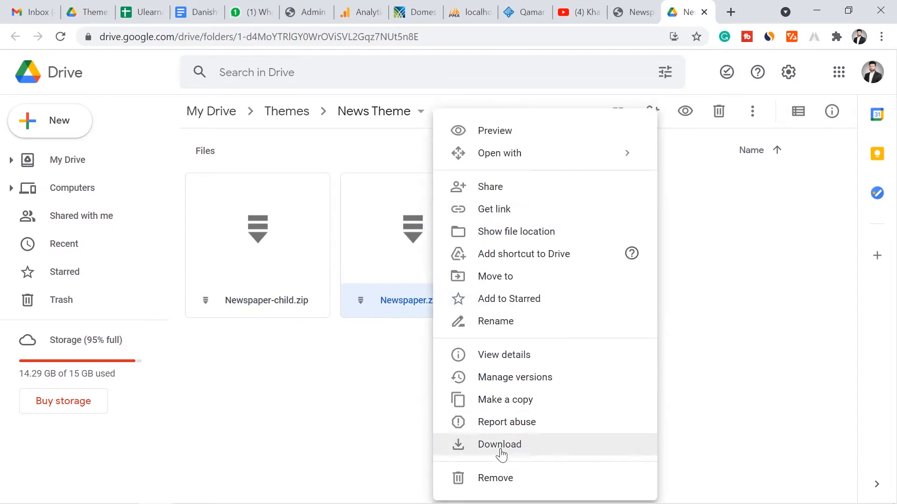
{"action": "left_click", "coordinate": [501, 452]}
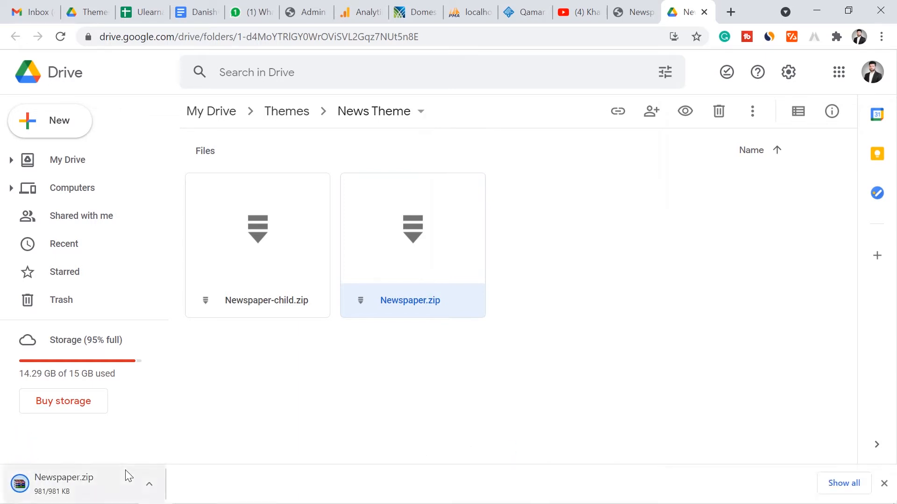
{"action": "left_click", "coordinate": [68, 496]}
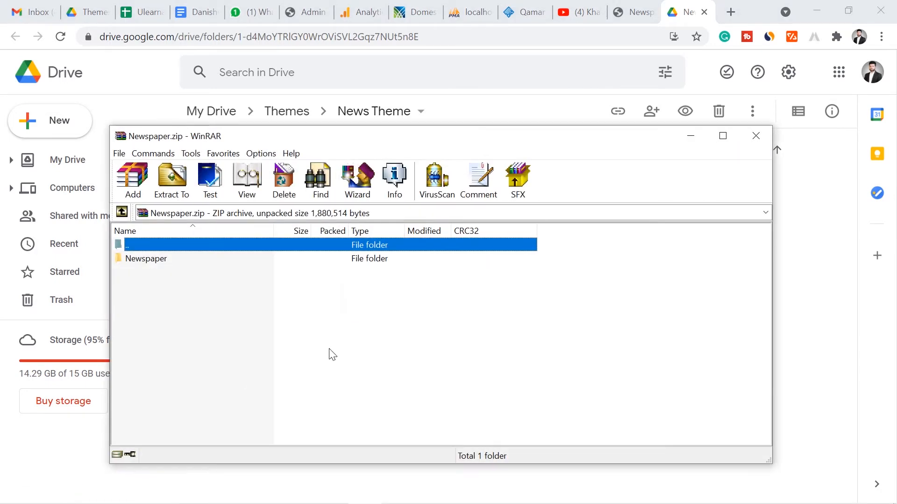
{"action": "left_click", "coordinate": [755, 136]}
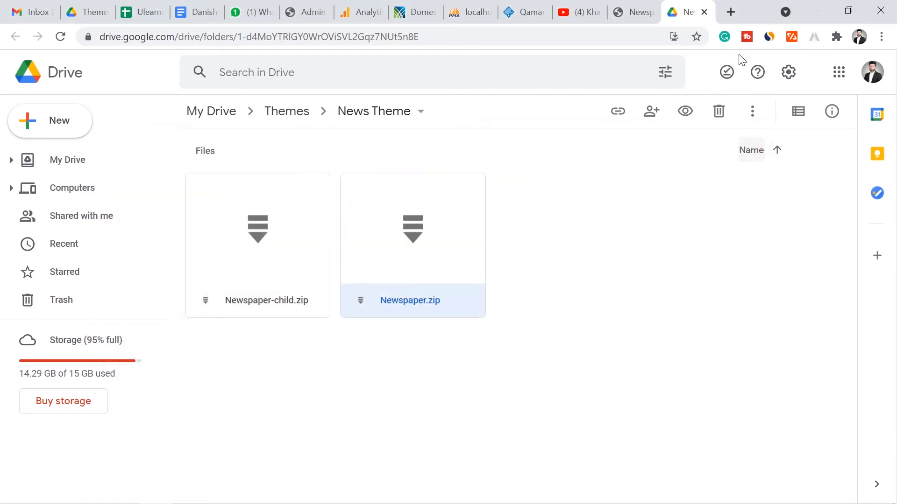
{"action": "left_click", "coordinate": [730, 15]}
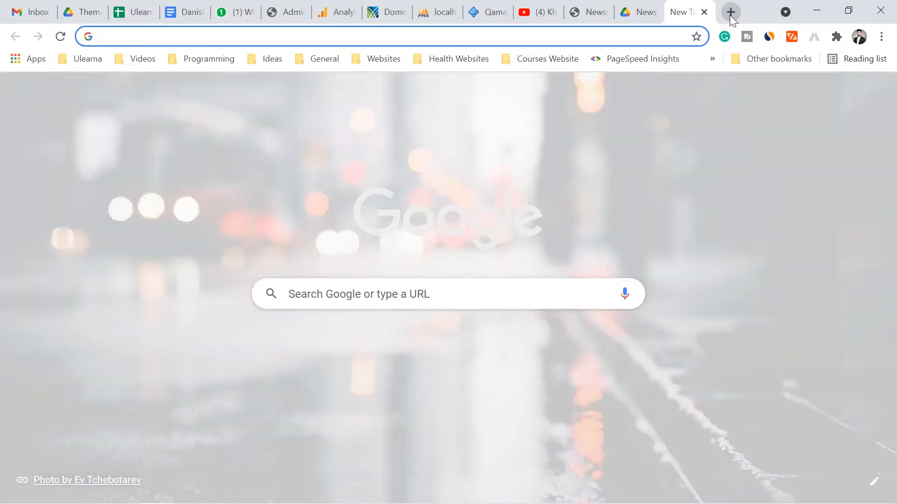
Load myappsbundle.com to see its 'Hello world!' post, then go back to the YouTube tab
{"action": "type", "text": "my"}
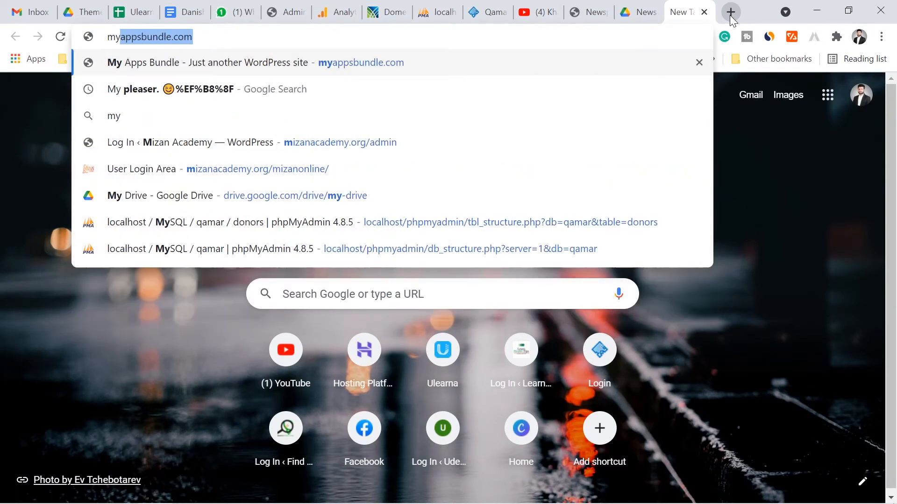
{"action": "type", "text": "appsbungle."}
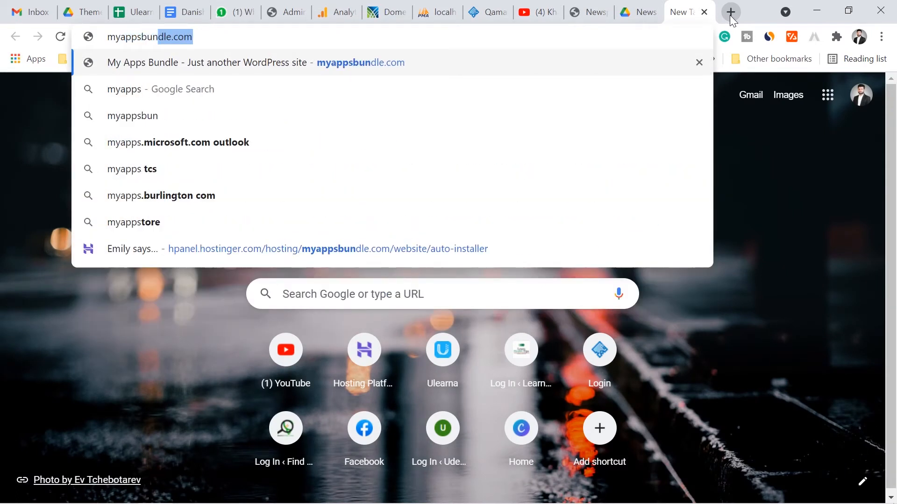
{"action": "key", "text": "BackSpace"}
{"action": "key", "text": "BackSpace"}
{"action": "key", "text": "BackSpace"}
{"action": "key", "text": "BackSpace"}
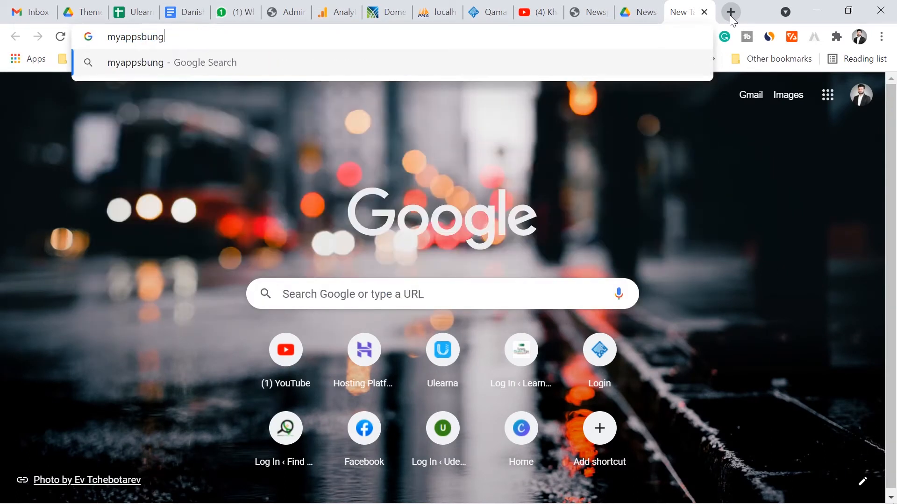
{"action": "type", "text": "dle.com"}
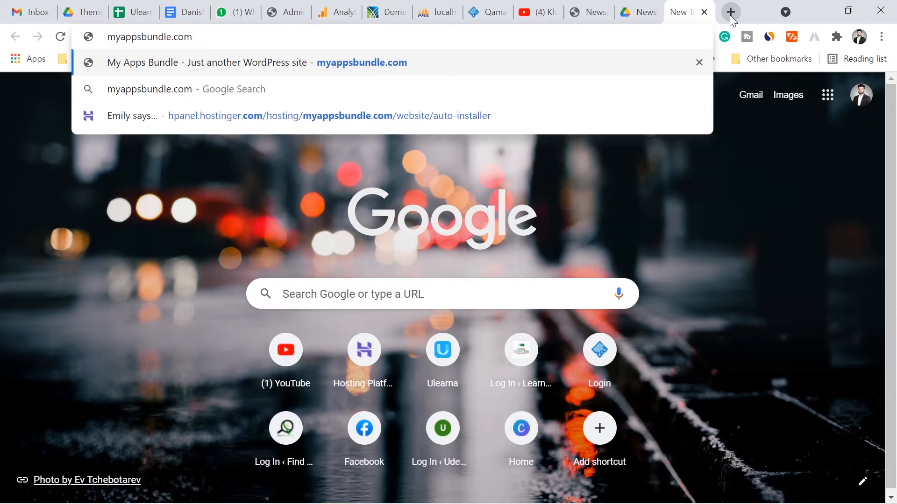
{"action": "key", "text": "Return"}
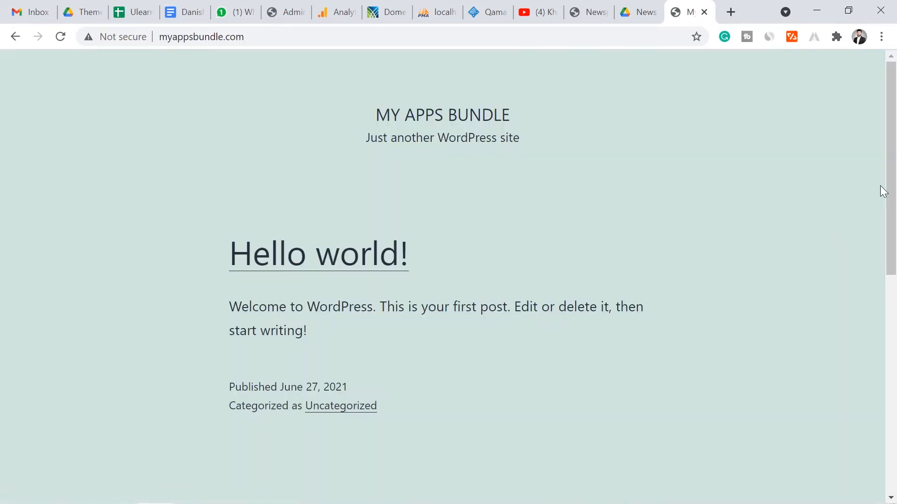
{"action": "mouse_move", "coordinate": [886, 147]}
{"action": "left_mouse_down"}
{"action": "mouse_move", "coordinate": [896, 250]}
{"action": "mouse_move", "coordinate": [877, 372]}
{"action": "mouse_move", "coordinate": [887, 133]}
{"action": "left_mouse_up"}
{"action": "left_click", "coordinate": [537, 6]}
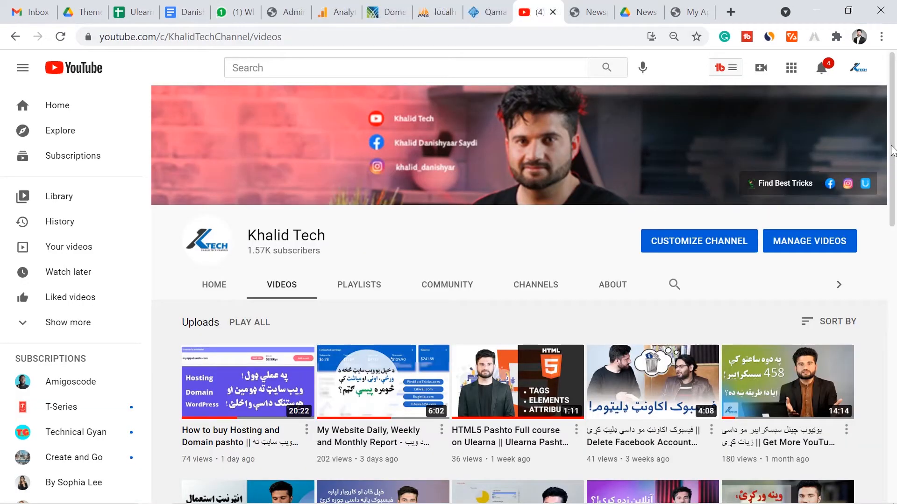
Browse Khalid Tech's playlists and uploaded videos, then return to the My Apps Bundle tab
{"action": "left_click", "coordinate": [350, 288]}
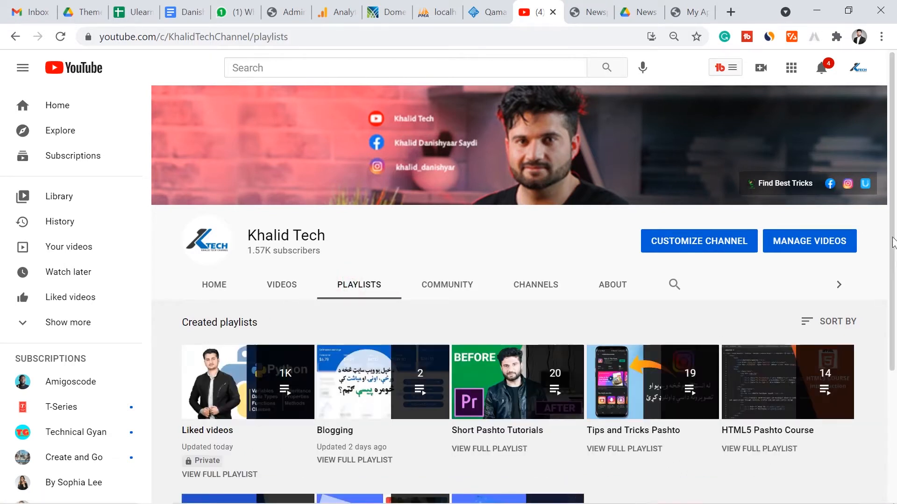
{"action": "scroll", "coordinate": [514, 374], "scroll_direction": "down", "scroll_amount": 3}
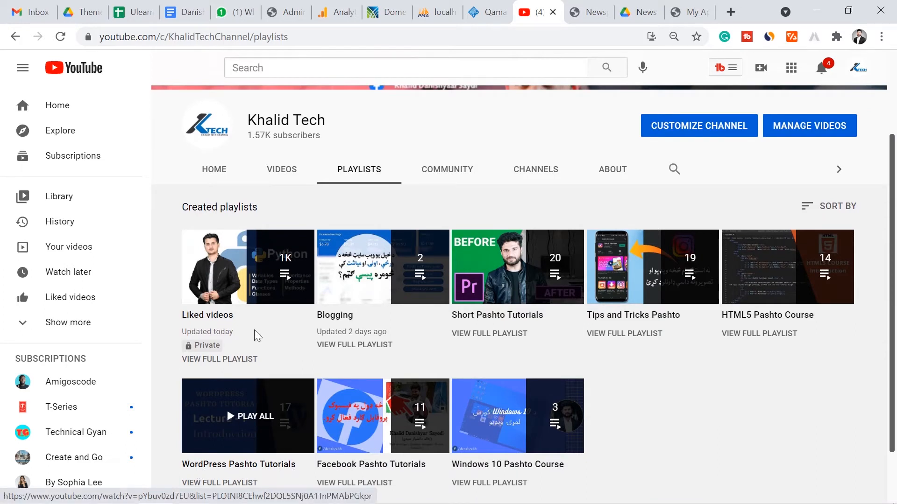
{"action": "left_click", "coordinate": [285, 172]}
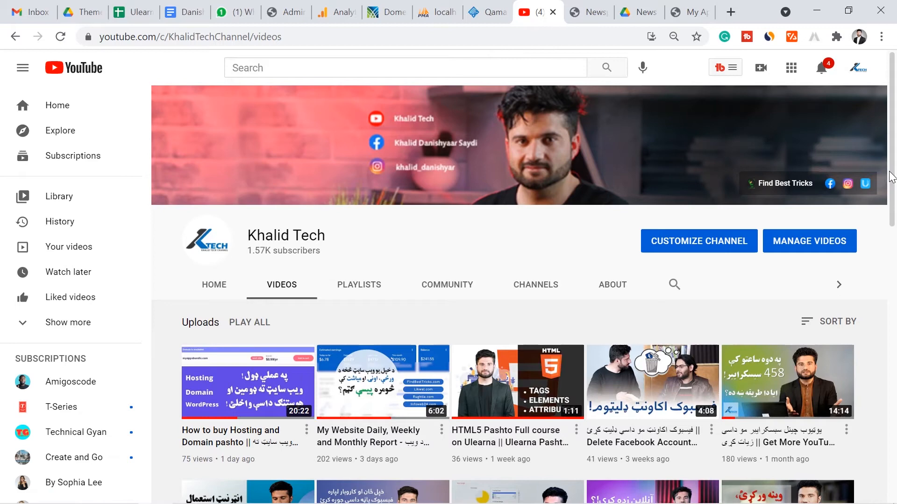
{"action": "left_click_drag", "start_coordinate": [890, 180], "coordinate": [890, 346]}
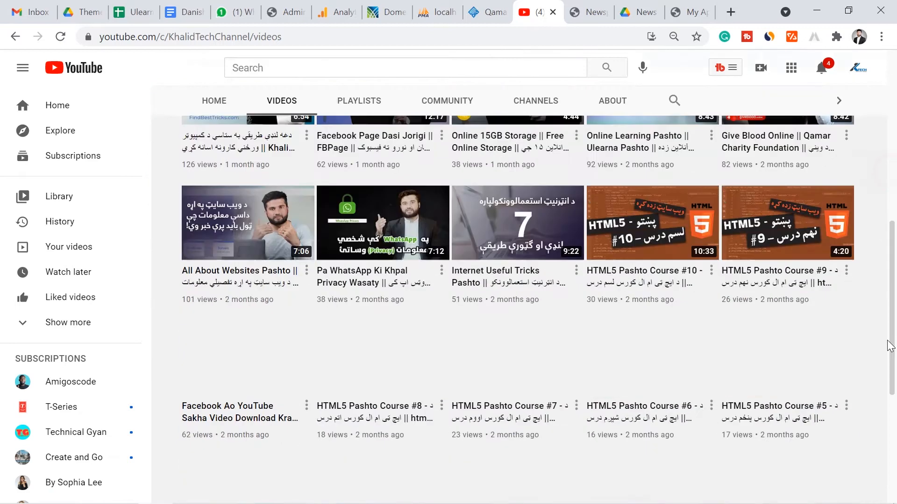
{"action": "scroll", "coordinate": [890, 346], "scroll_direction": "down", "scroll_amount": 4}
{"action": "scroll", "coordinate": [891, 351], "scroll_direction": "down", "scroll_amount": 4}
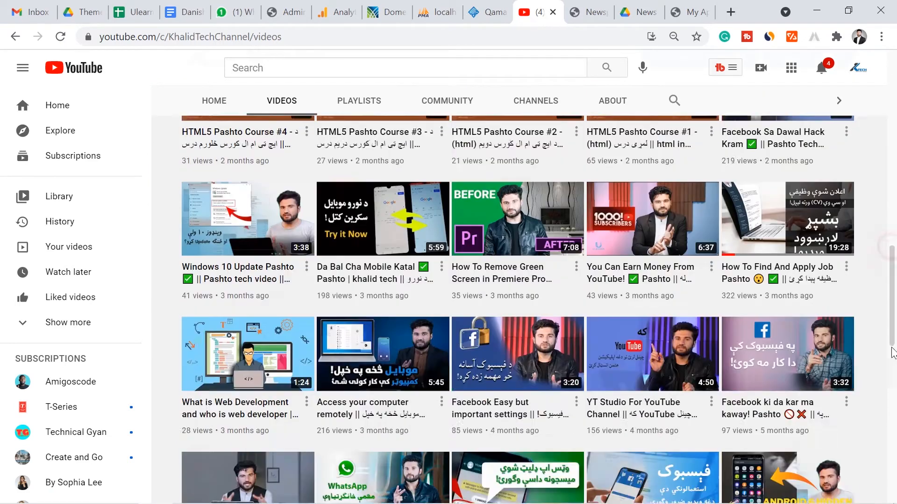
{"action": "scroll", "coordinate": [893, 352], "scroll_direction": "down", "scroll_amount": 10}
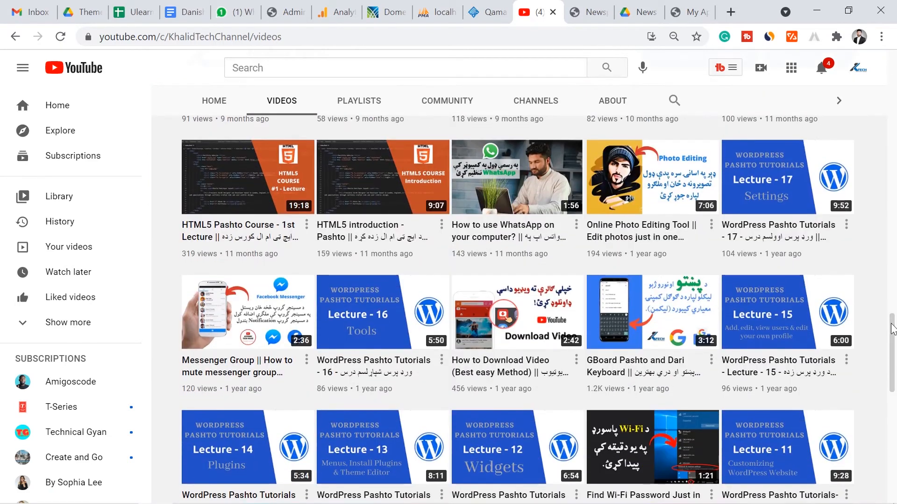
{"action": "scroll", "coordinate": [892, 329], "scroll_direction": "down", "scroll_amount": 10}
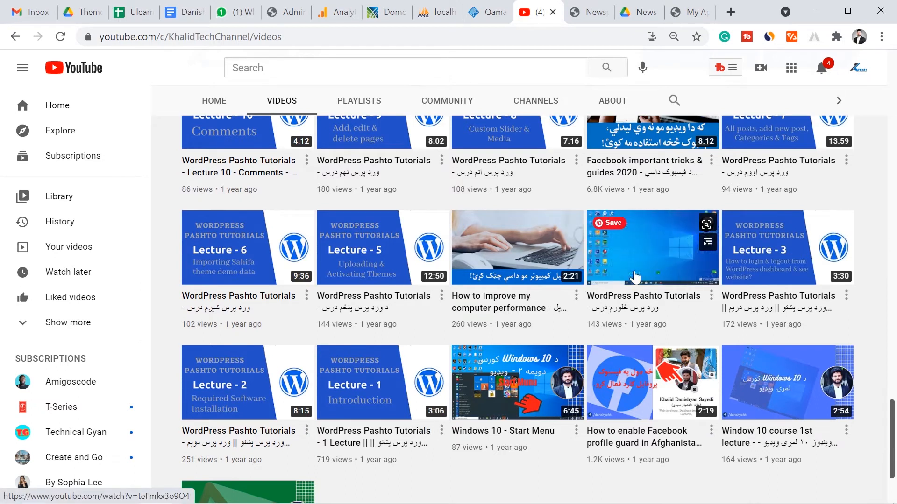
{"action": "left_click_drag", "start_coordinate": [893, 449], "coordinate": [894, 417]}
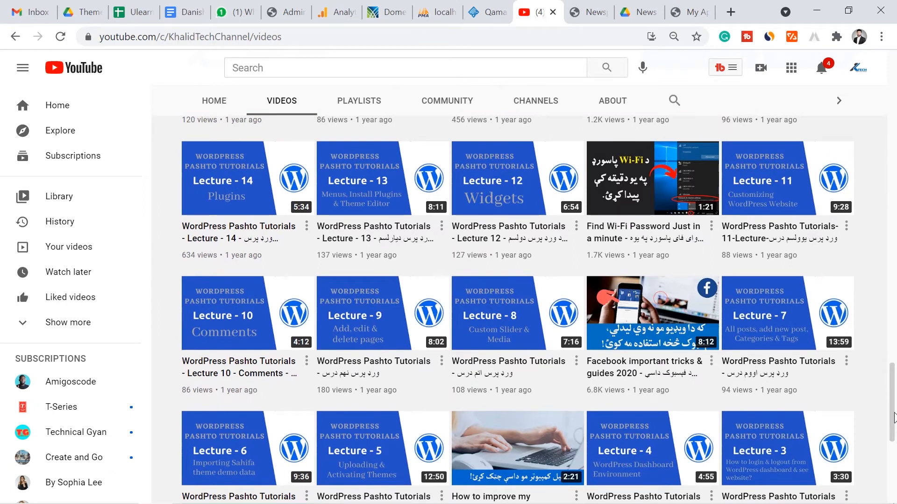
{"action": "left_click_drag", "start_coordinate": [893, 417], "coordinate": [893, 402]}
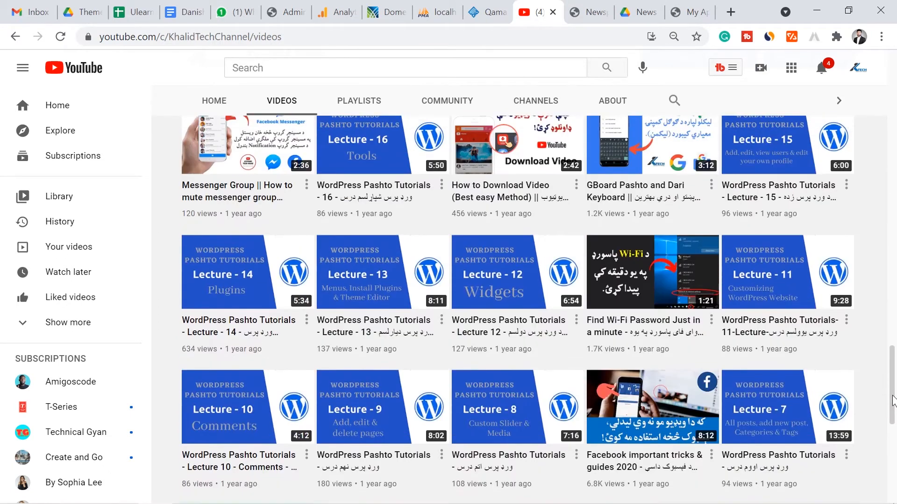
{"action": "left_click", "coordinate": [681, 12]}
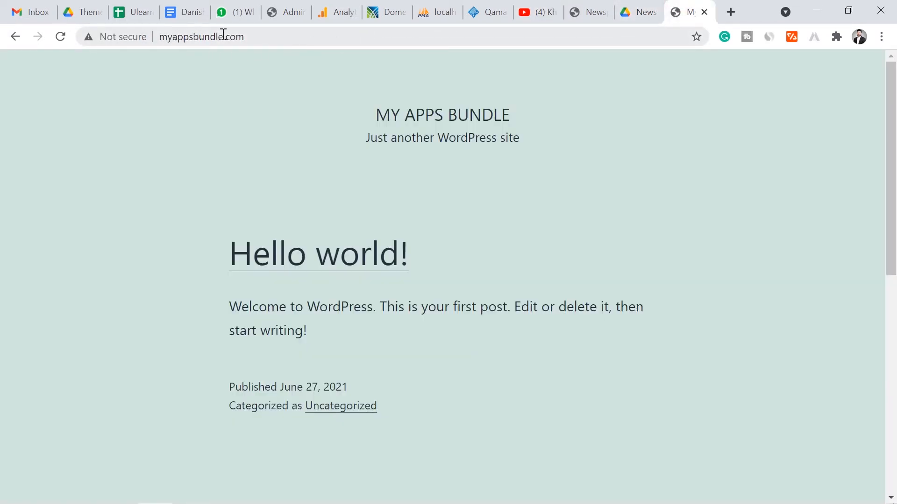
Try loading myappsbundle.com/admin in the current tab
{"action": "left_click", "coordinate": [268, 38]}
{"action": "left_click", "coordinate": [287, 36]}
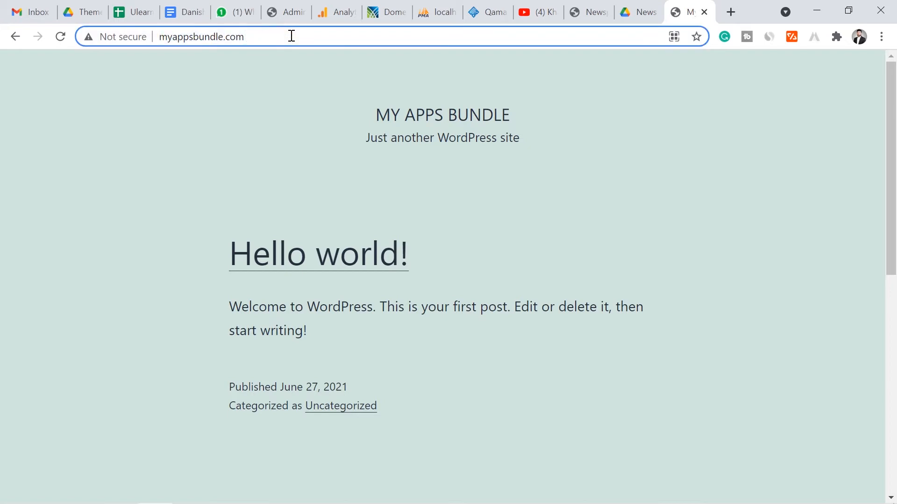
{"action": "type", "text": "/admin"}
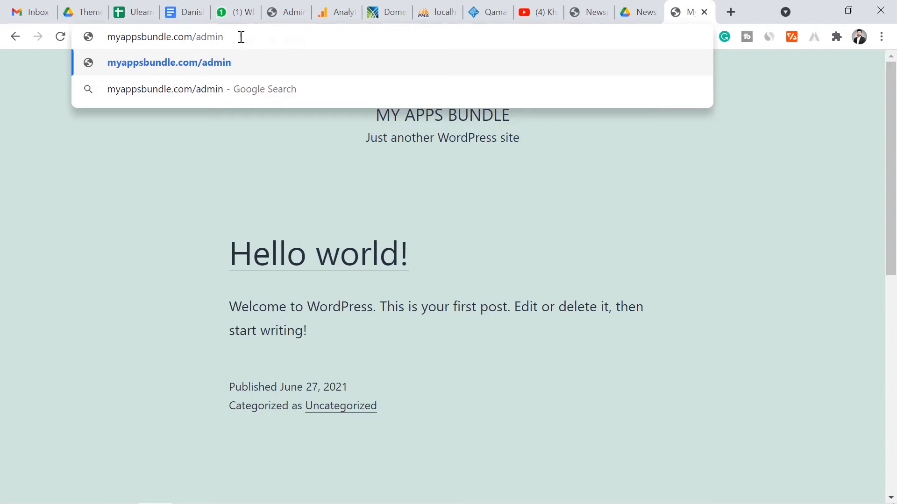
{"action": "key", "text": "Return"}
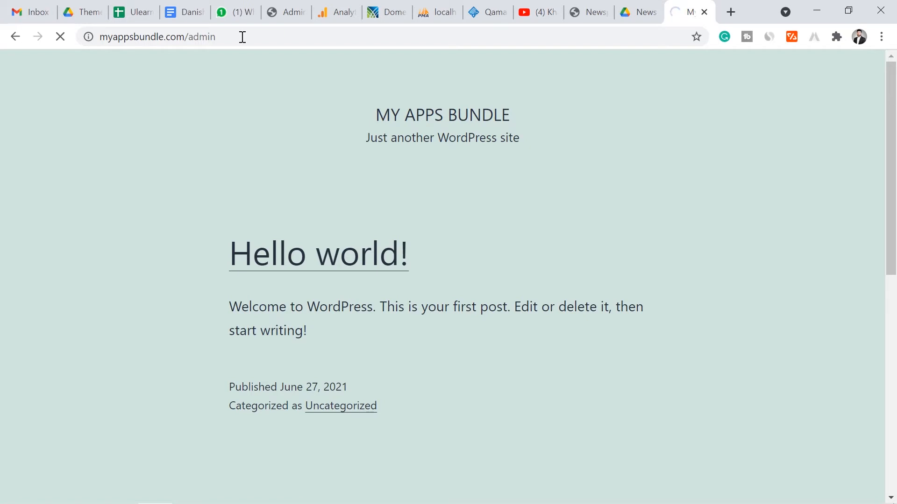
Open myappsbundle.com/wp-admin in a new tab to reach the login page
{"action": "left_click", "coordinate": [731, 12]}
{"action": "type", "text": "mysq"}
{"action": "key", "text": "BackSpace"}
{"action": "key", "text": "BackSpace"}
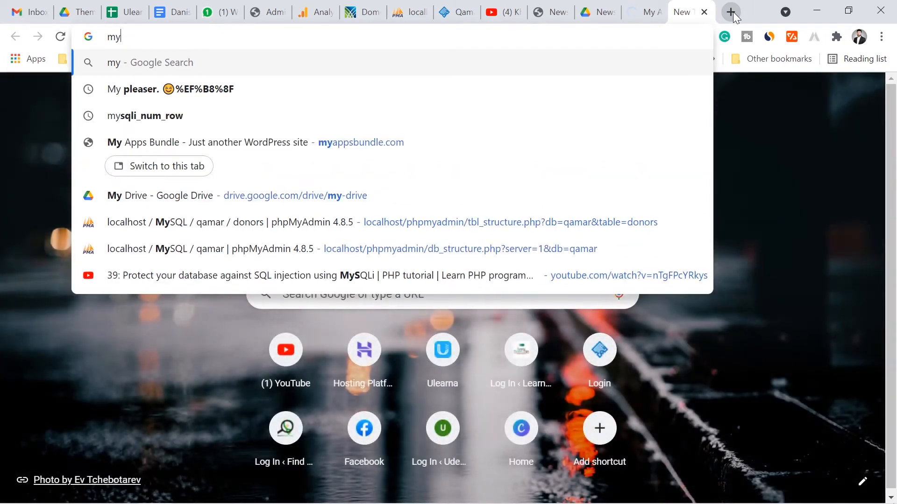
{"action": "key", "text": "BackSpace"}
{"action": "type", "text": "yasp"}
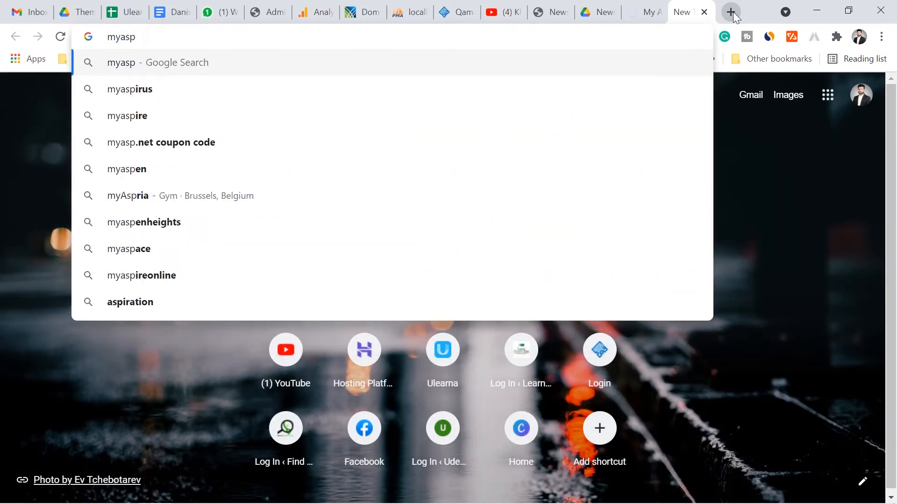
{"action": "key", "text": "BackSpace"}
{"action": "key", "text": "BackSpace"}
{"action": "type", "text": "pp"}
{"action": "key", "text": "Right"}
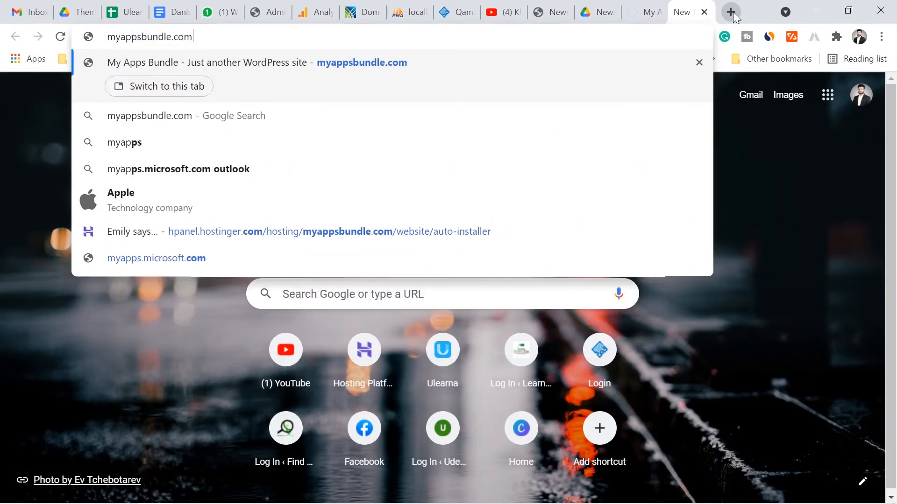
{"action": "type", "text": "/"}
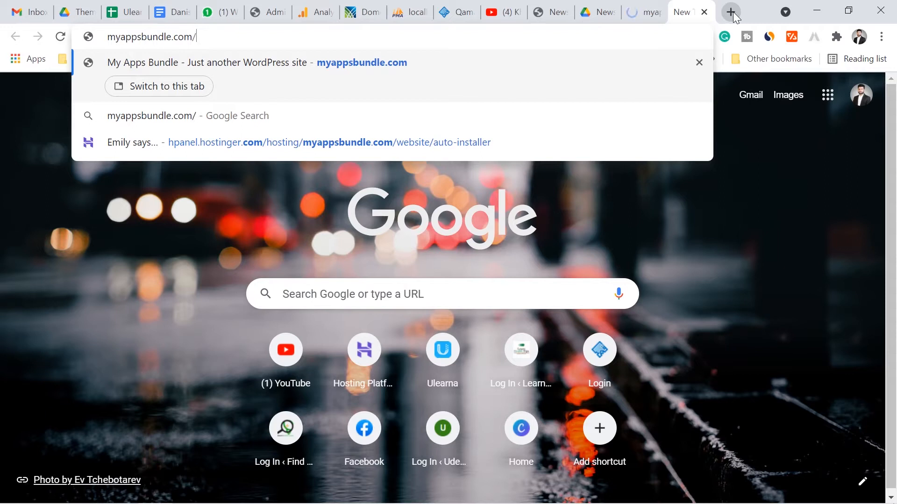
{"action": "type", "text": "wp-admin"}
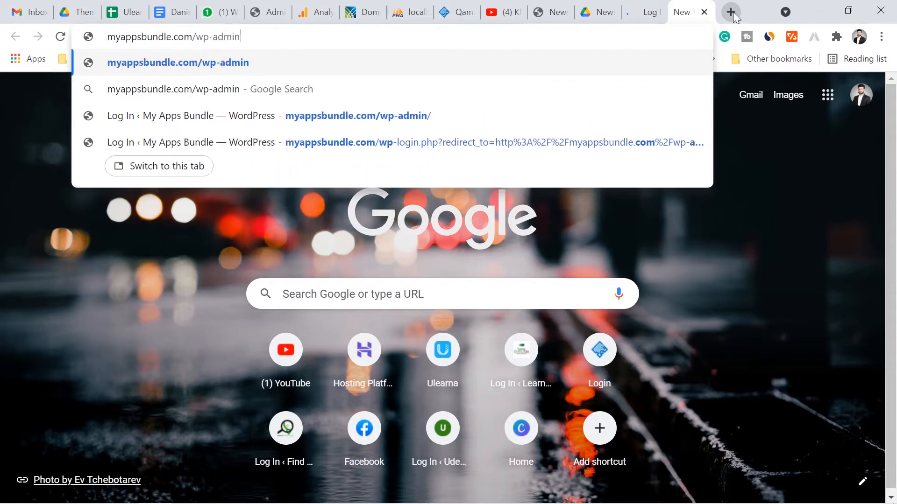
{"action": "key", "text": "Return"}
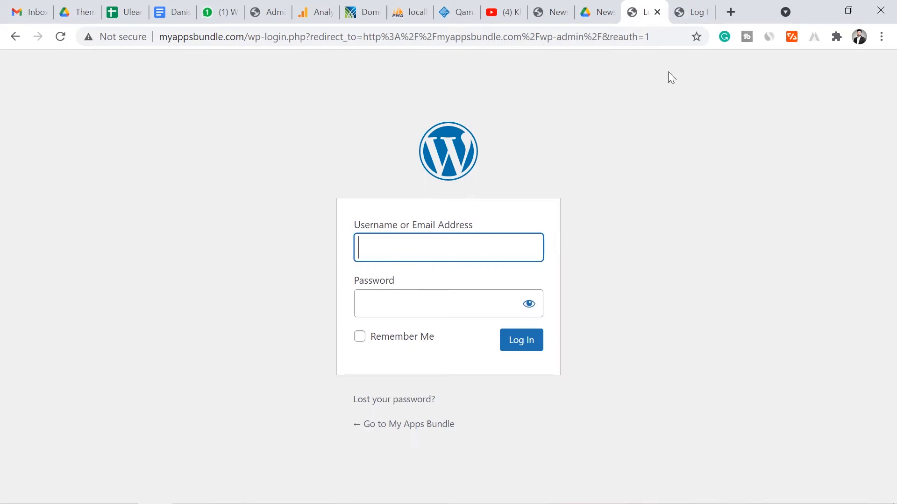
Close the duplicate login tab and sign in with the admin username and account password
{"action": "left_click", "coordinate": [679, 3]}
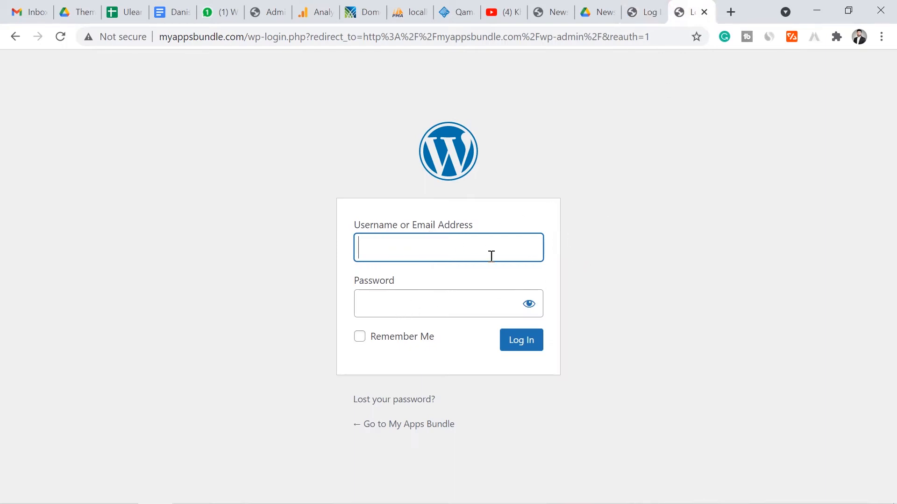
{"action": "left_click", "coordinate": [703, 12]}
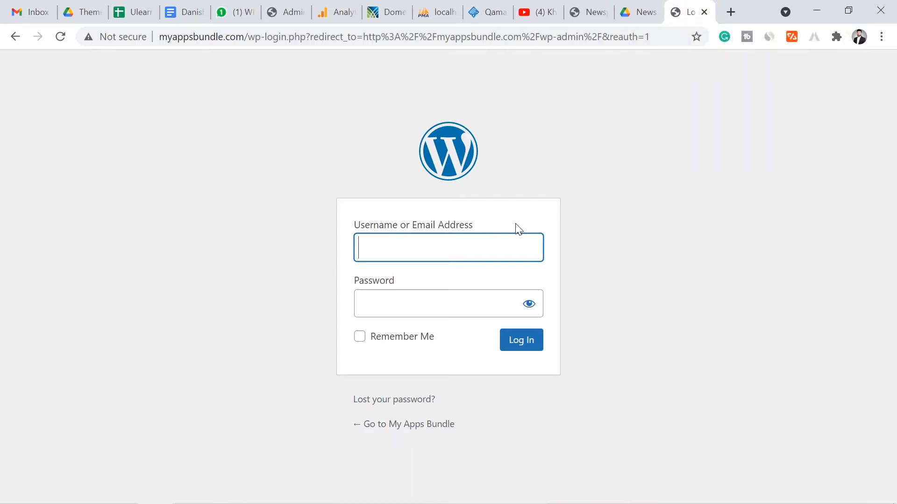
{"action": "type", "text": "admin"}
{"action": "left_click", "coordinate": [560, 248]}
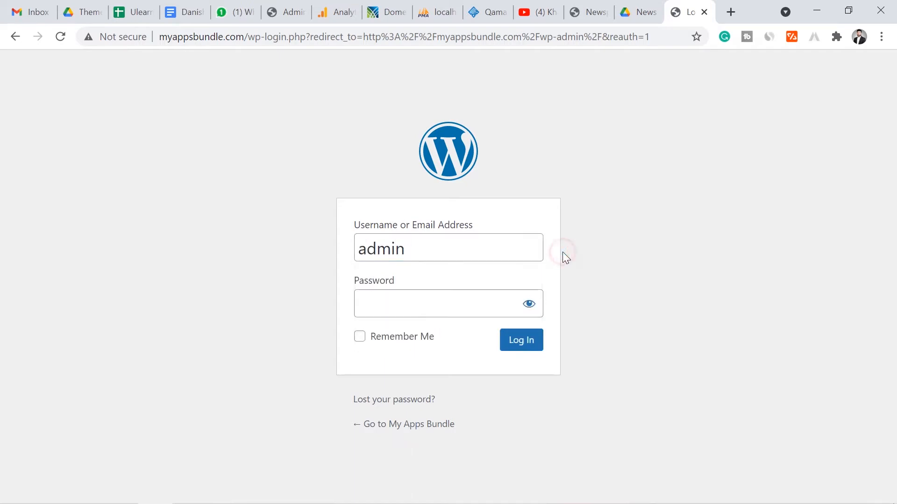
{"action": "left_click", "coordinate": [444, 302]}
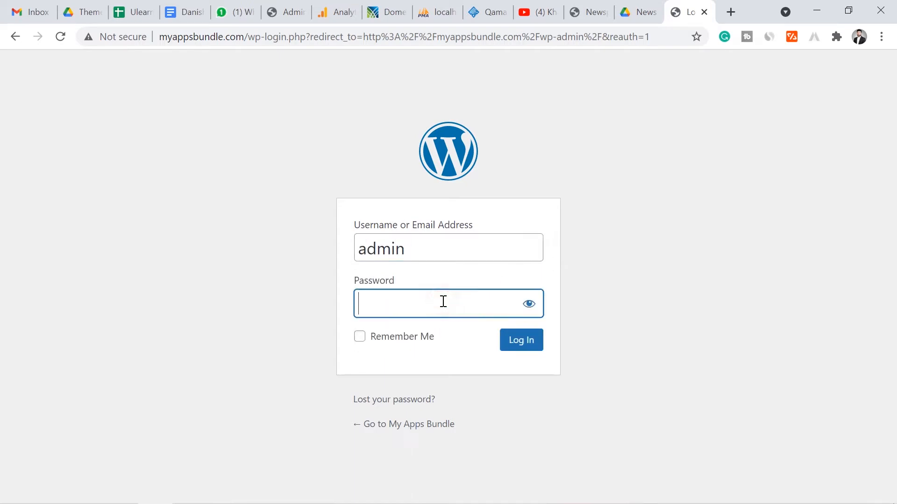
{"action": "type", "text": "•••••••••••••••"}
{"action": "left_click", "coordinate": [524, 342]}
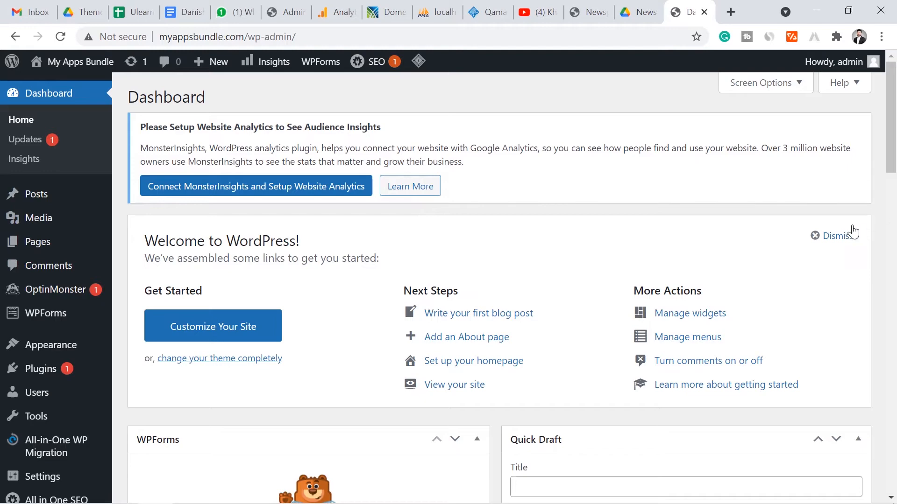
{"action": "left_click", "coordinate": [836, 236]}
{"action": "left_click_drag", "start_coordinate": [892, 68], "coordinate": [894, 165]}
{"action": "mouse_move", "coordinate": [894, 116]}
{"action": "left_mouse_down"}
{"action": "mouse_move", "coordinate": [894, 244]}
{"action": "mouse_move", "coordinate": [895, 132]}
{"action": "left_mouse_up"}
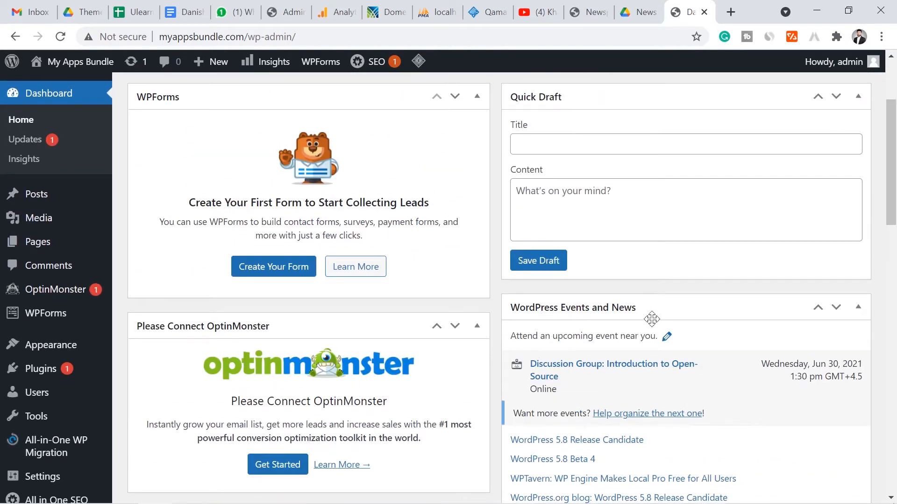
{"action": "left_click_drag", "start_coordinate": [892, 220], "coordinate": [880, 328]}
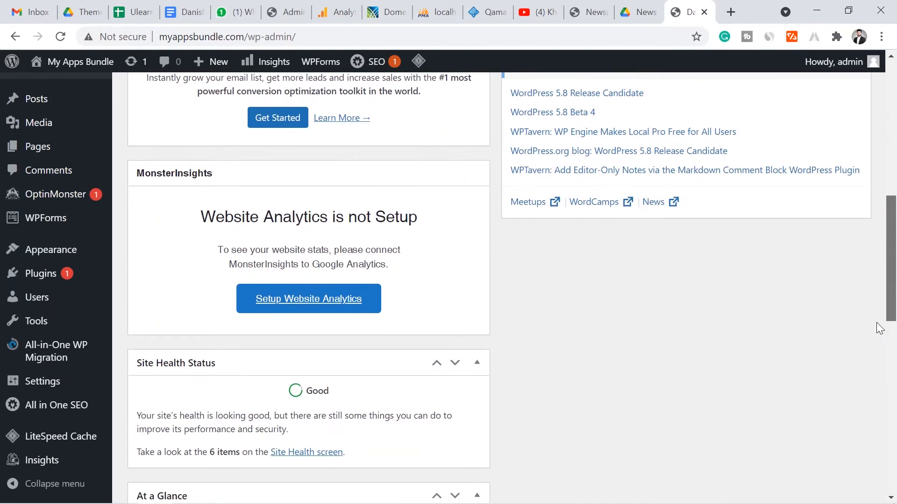
{"action": "scroll", "coordinate": [880, 328], "scroll_direction": "down", "scroll_amount": 3}
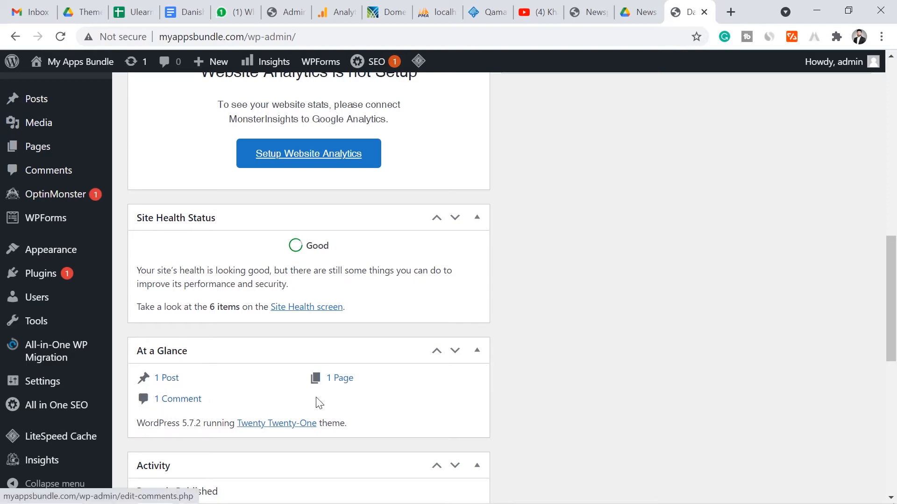
{"action": "left_click_drag", "start_coordinate": [895, 307], "coordinate": [896, 124]}
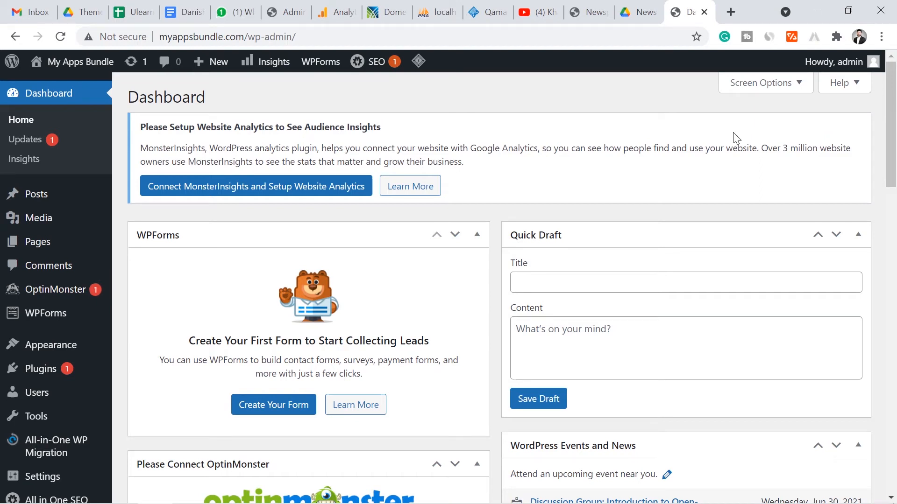
{"action": "left_click", "coordinate": [552, 10]}
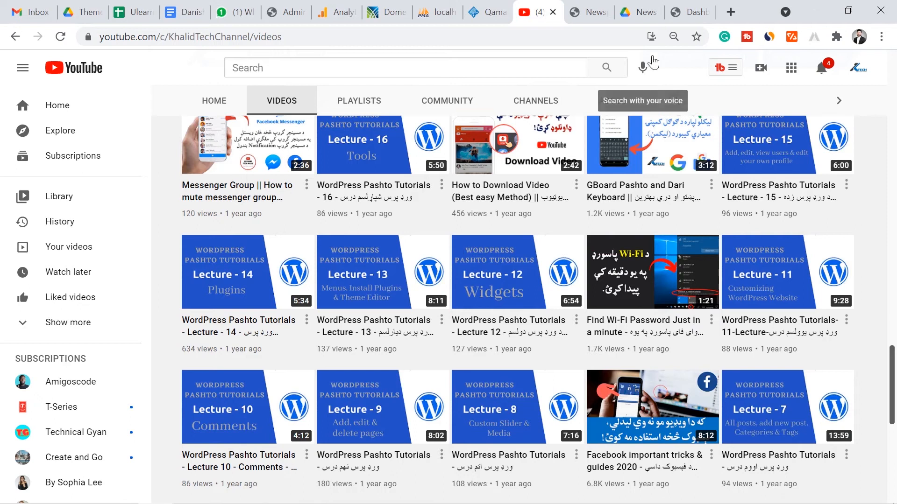
{"action": "left_click", "coordinate": [696, 12]}
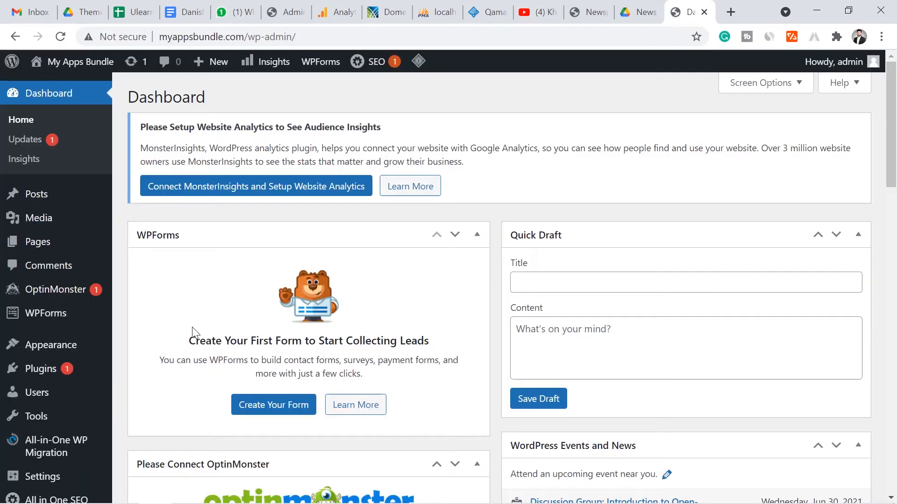
{"action": "mouse_move", "coordinate": [91, 376]}
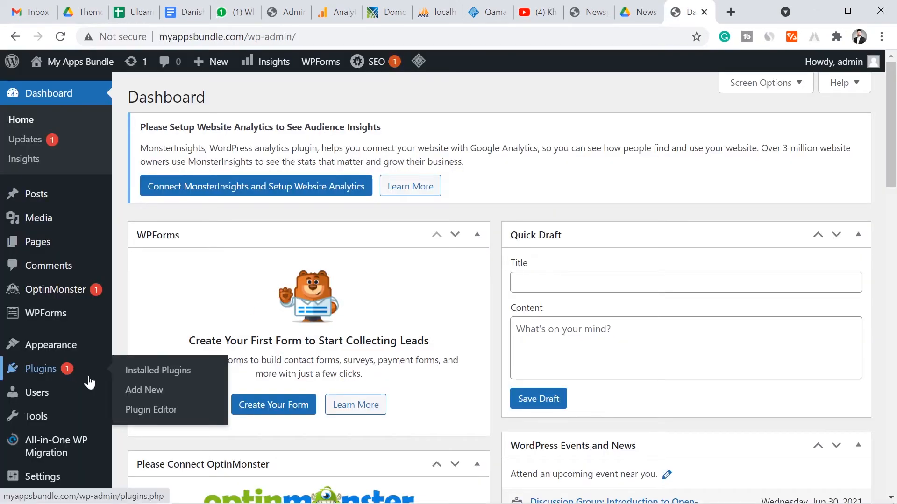
In Installed Plugins, delete Akismet Anti-Spam, then deactivate and delete All in One SEO
{"action": "left_click", "coordinate": [146, 376]}
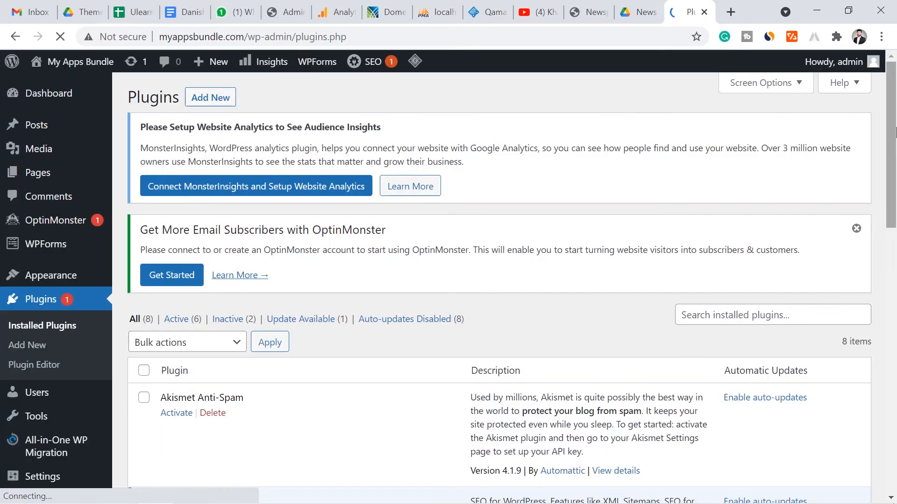
{"action": "left_click_drag", "start_coordinate": [893, 122], "coordinate": [894, 192]}
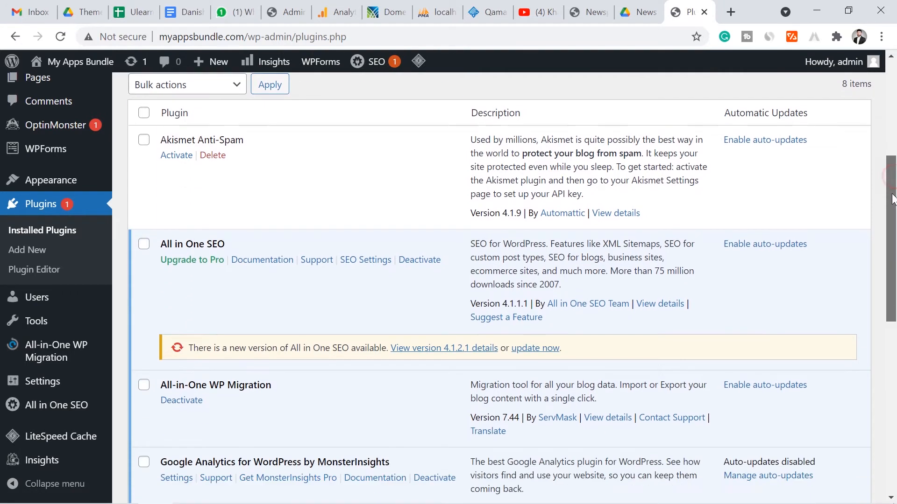
{"action": "left_click", "coordinate": [215, 156]}
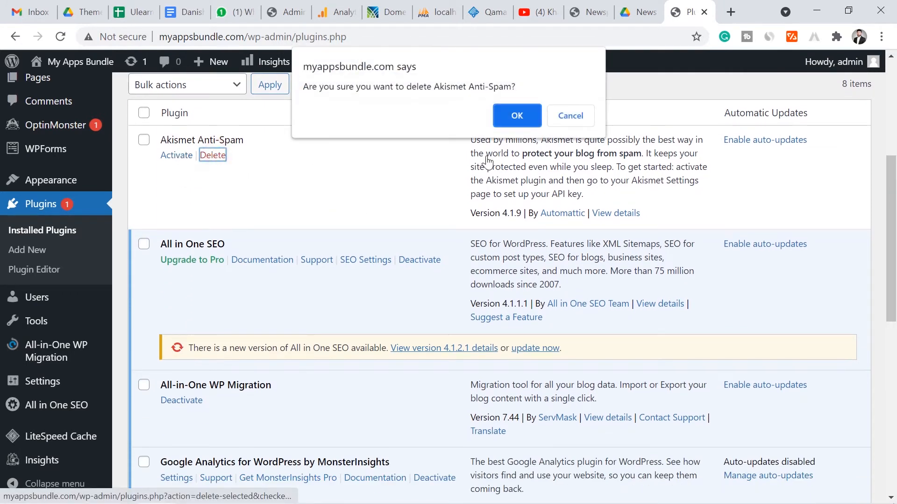
{"action": "left_click", "coordinate": [517, 121]}
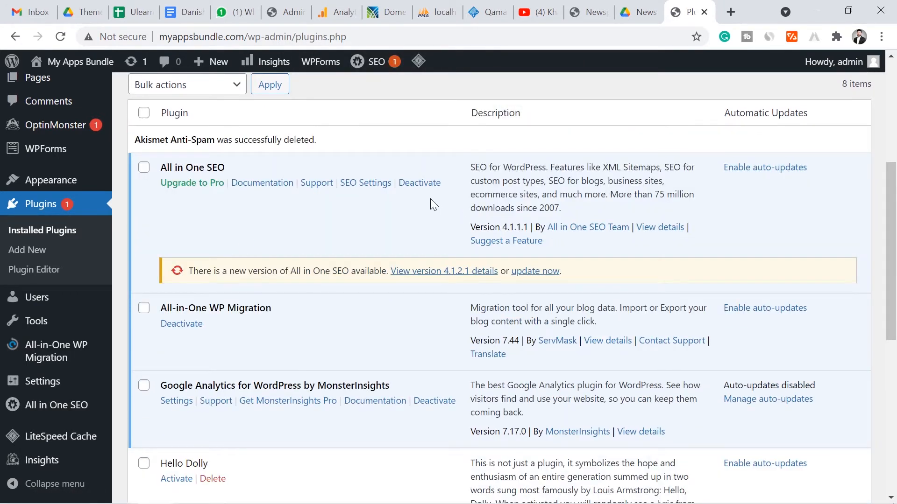
{"action": "left_click", "coordinate": [419, 183]}
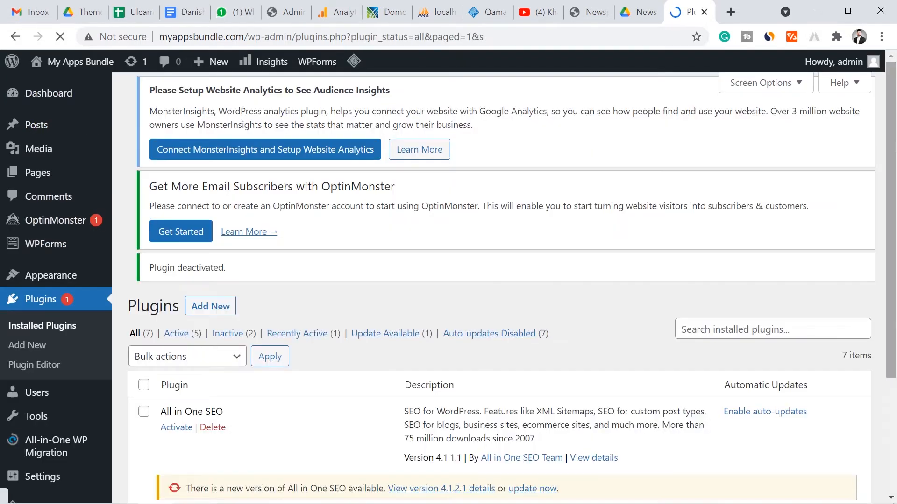
{"action": "left_click_drag", "start_coordinate": [889, 111], "coordinate": [895, 167]}
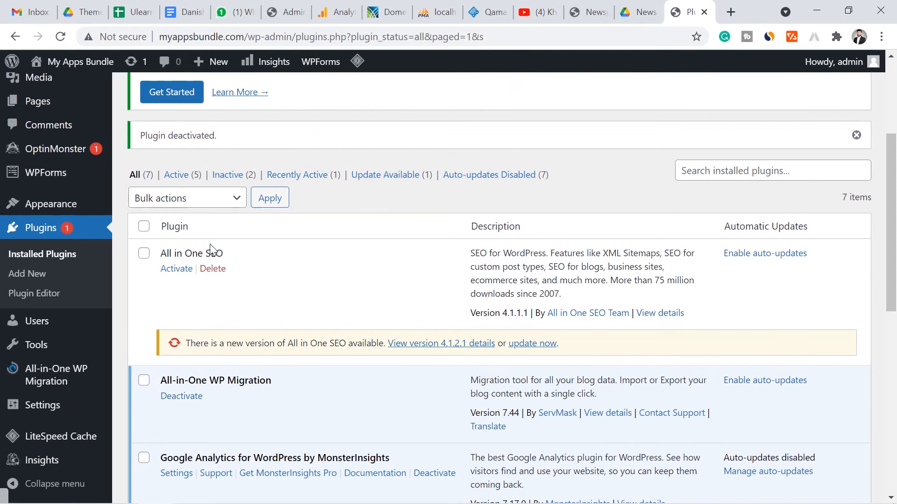
{"action": "left_click", "coordinate": [212, 269]}
{"action": "left_click", "coordinate": [509, 118]}
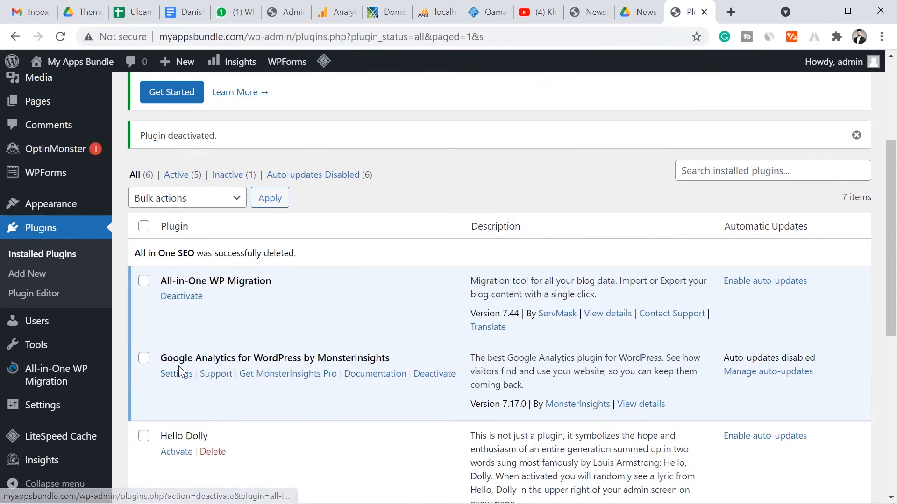
Deactivate and delete All-in-One WP Migration, then deactivate MonsterInsights skipping the feedback
{"action": "left_click", "coordinate": [189, 297]}
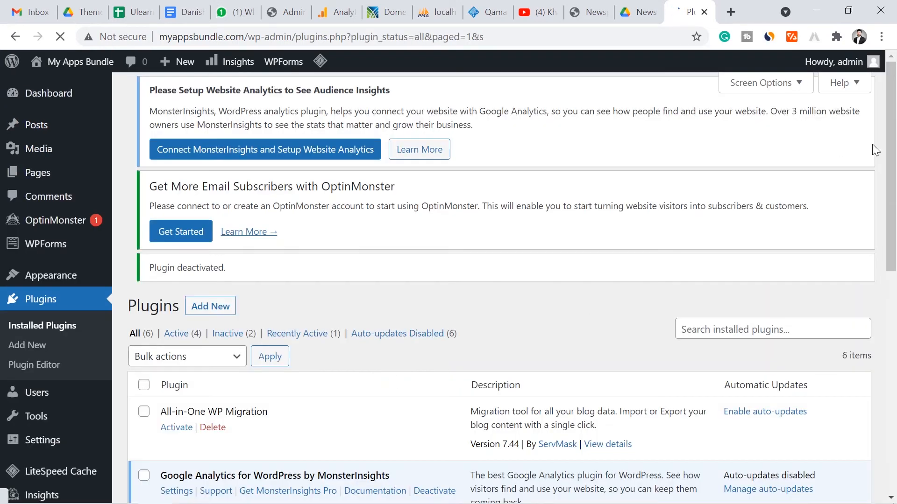
{"action": "scroll", "coordinate": [392, 386], "scroll_direction": "down", "scroll_amount": 3}
{"action": "left_click", "coordinate": [213, 311]}
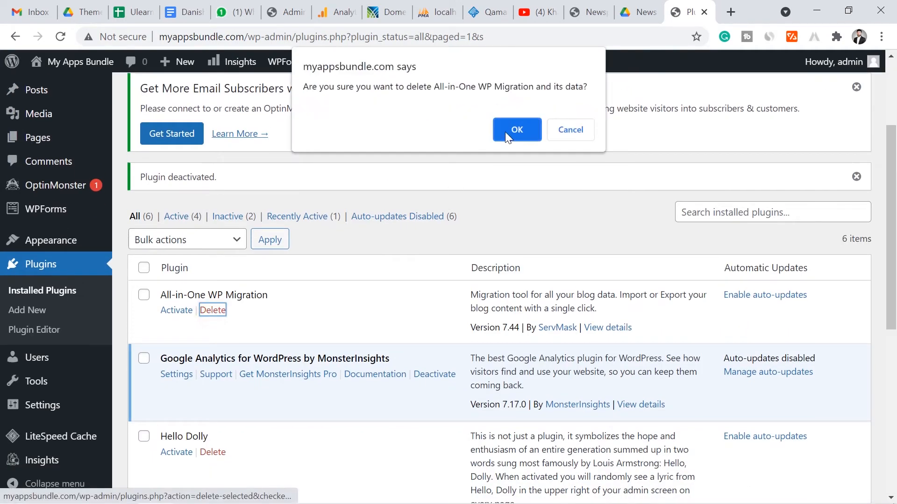
{"action": "left_click", "coordinate": [509, 131]}
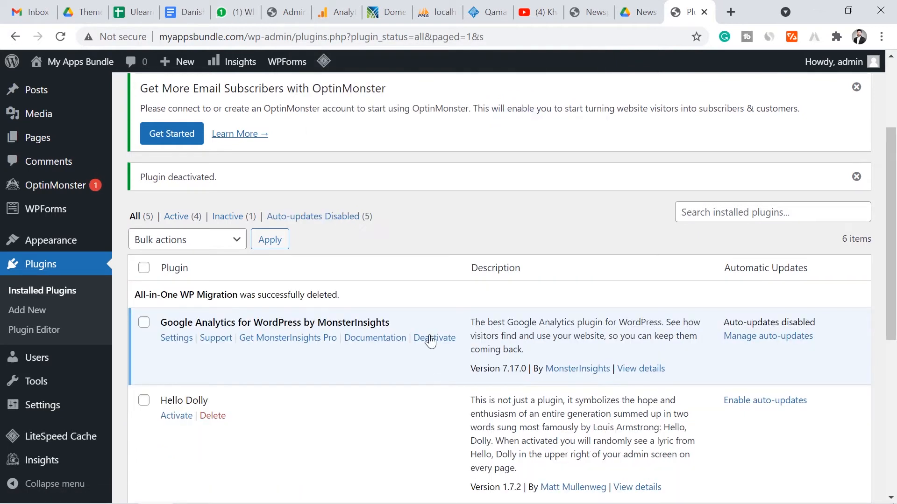
{"action": "left_click", "coordinate": [431, 340]}
{"action": "left_click", "coordinate": [610, 365]}
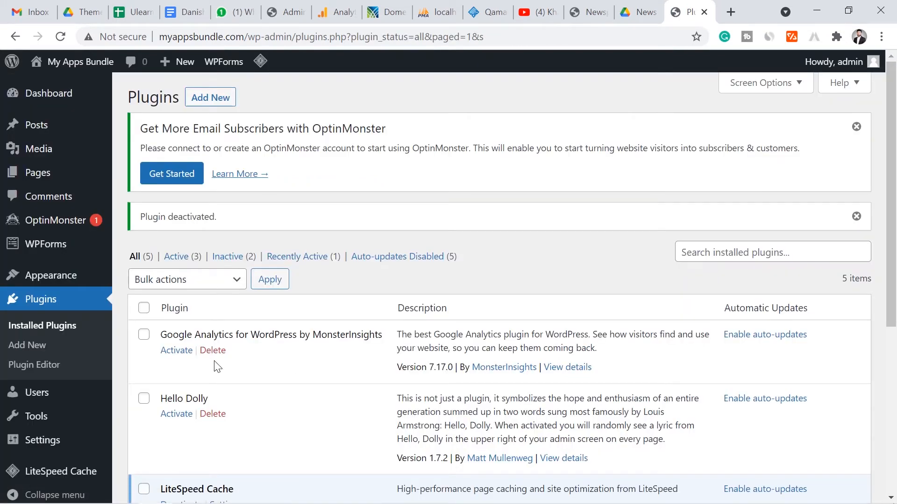
{"action": "left_click", "coordinate": [213, 351]}
Delete MonsterInsights and Hello Dolly, then deactivate and delete LiteSpeed Cache
{"action": "left_click", "coordinate": [520, 126]}
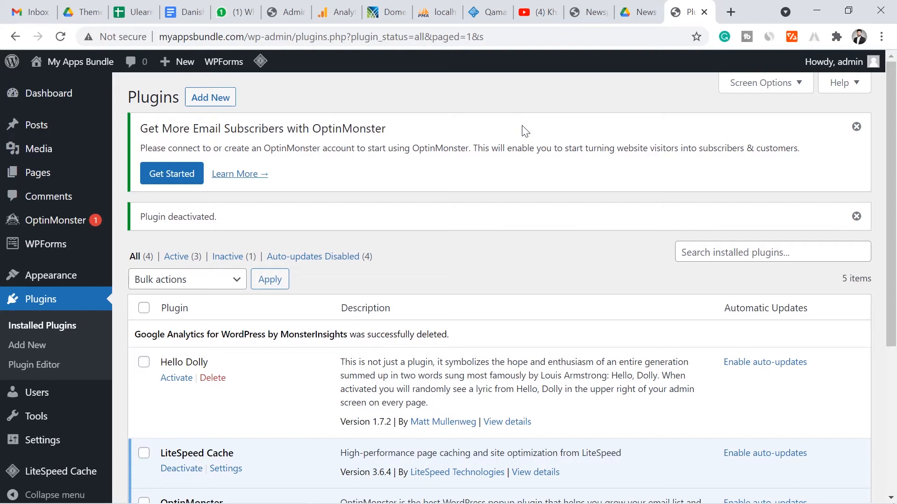
{"action": "left_click", "coordinate": [212, 378]}
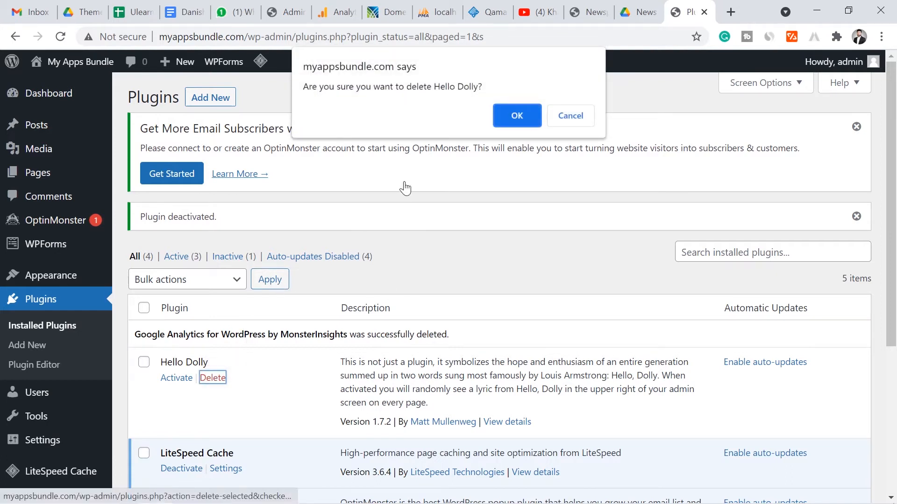
{"action": "left_click", "coordinate": [520, 117]}
{"action": "left_click_drag", "start_coordinate": [893, 202], "coordinate": [894, 257]}
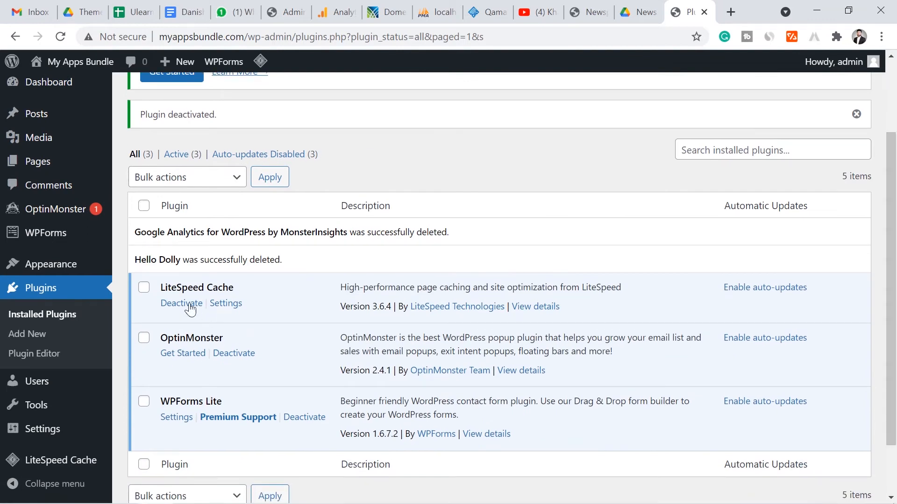
{"action": "left_click", "coordinate": [182, 304]}
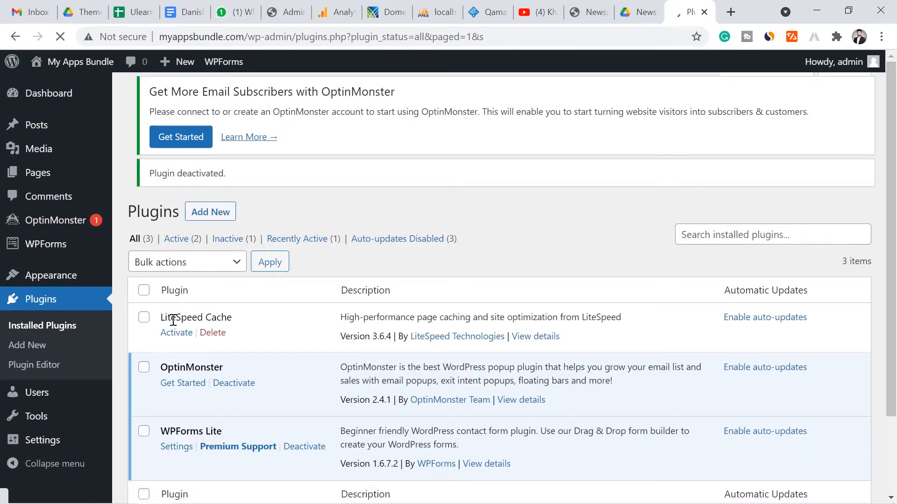
{"action": "left_click", "coordinate": [213, 351]}
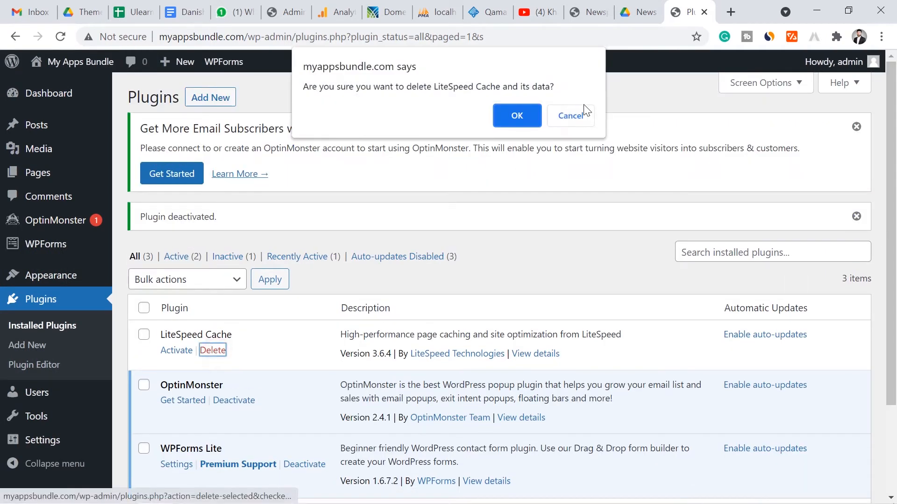
{"action": "left_click", "coordinate": [516, 115]}
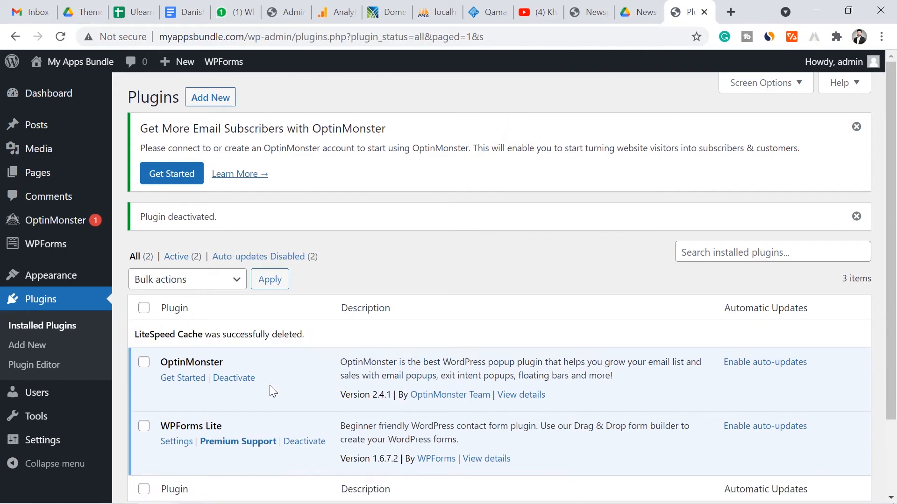
Deactivate and delete OptinMonster and WPForms Lite, leaving no plugins installed
{"action": "left_click", "coordinate": [233, 378]}
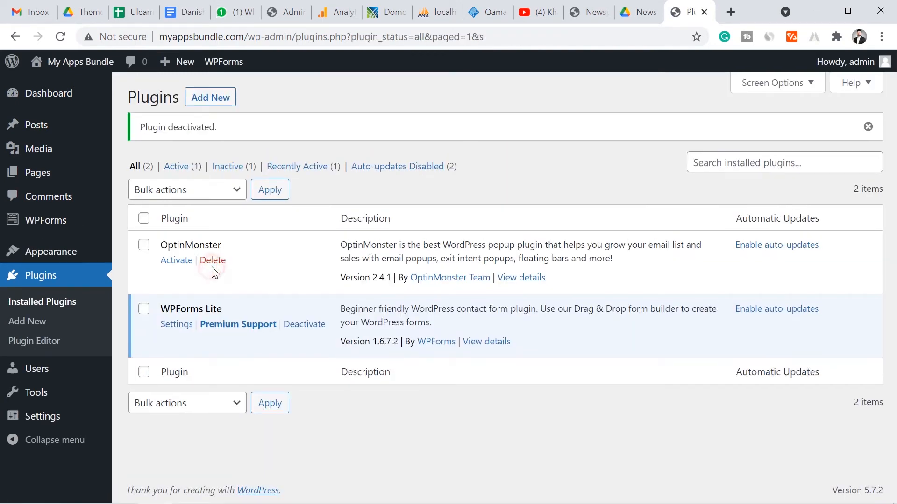
{"action": "left_click", "coordinate": [212, 260]}
{"action": "left_click", "coordinate": [504, 122]}
{"action": "left_click", "coordinate": [301, 290]}
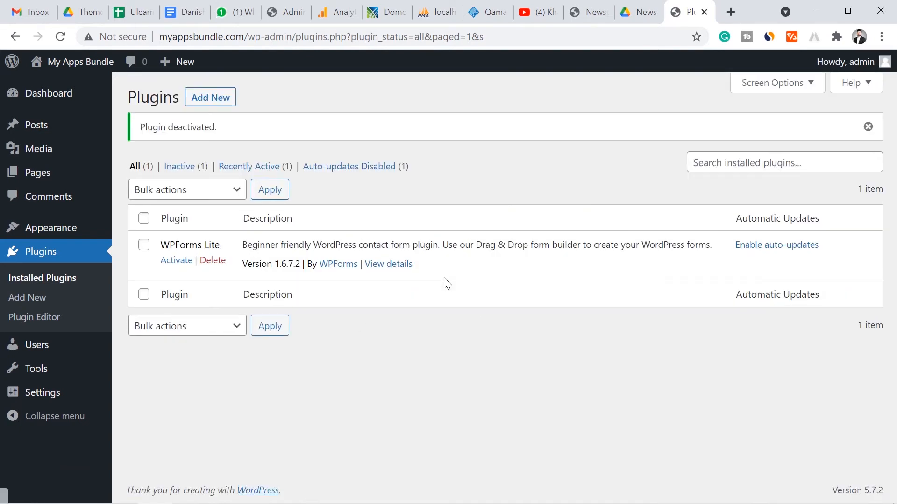
{"action": "left_click", "coordinate": [213, 260]}
{"action": "left_click", "coordinate": [514, 114]}
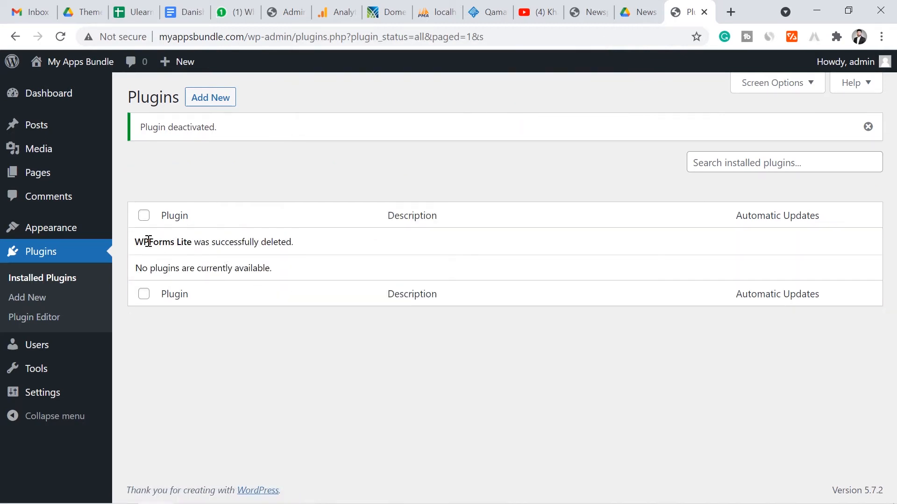
{"action": "left_click", "coordinate": [591, 11]}
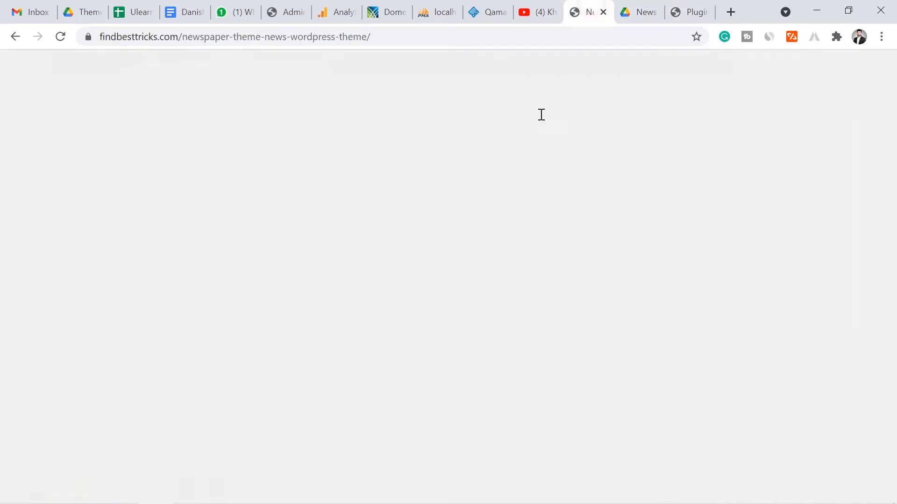
{"action": "left_click", "coordinate": [691, 12]}
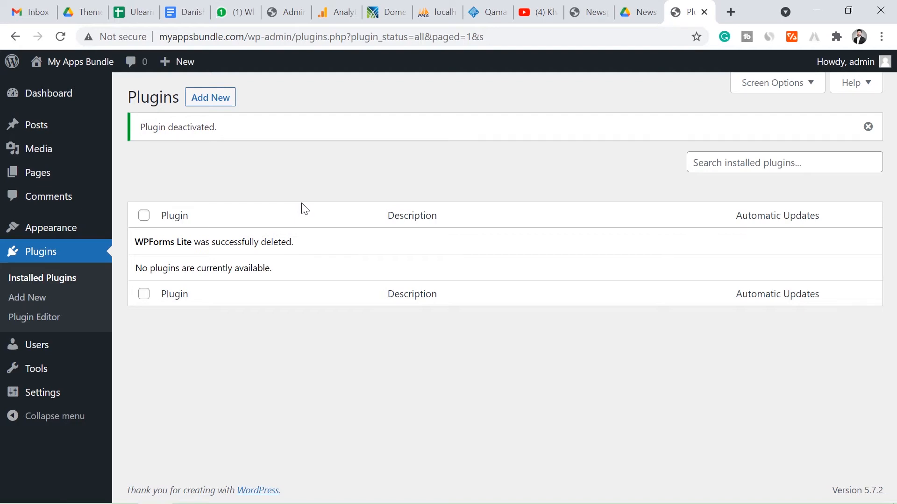
Go to Appearance > Themes > Add New and scroll through the 15 featured themes
{"action": "mouse_move", "coordinate": [88, 229]}
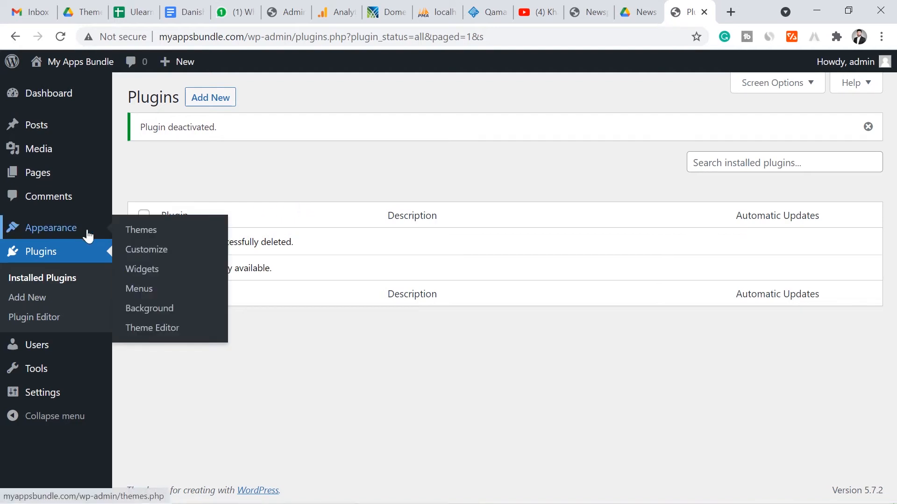
{"action": "left_click", "coordinate": [145, 235]}
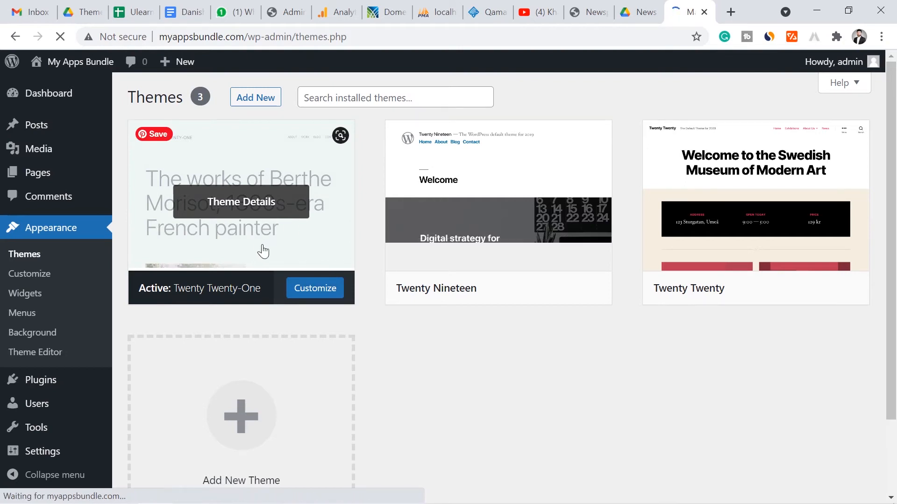
{"action": "left_click", "coordinate": [246, 102]}
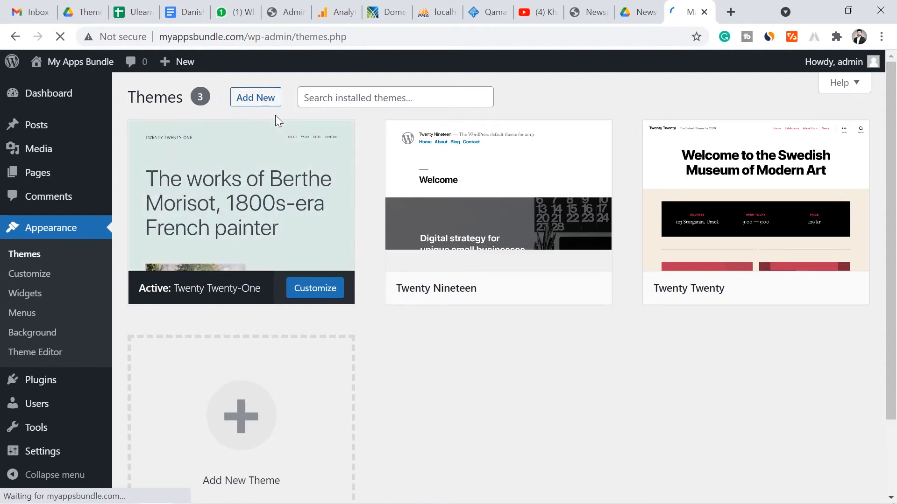
{"action": "left_click", "coordinate": [250, 104]}
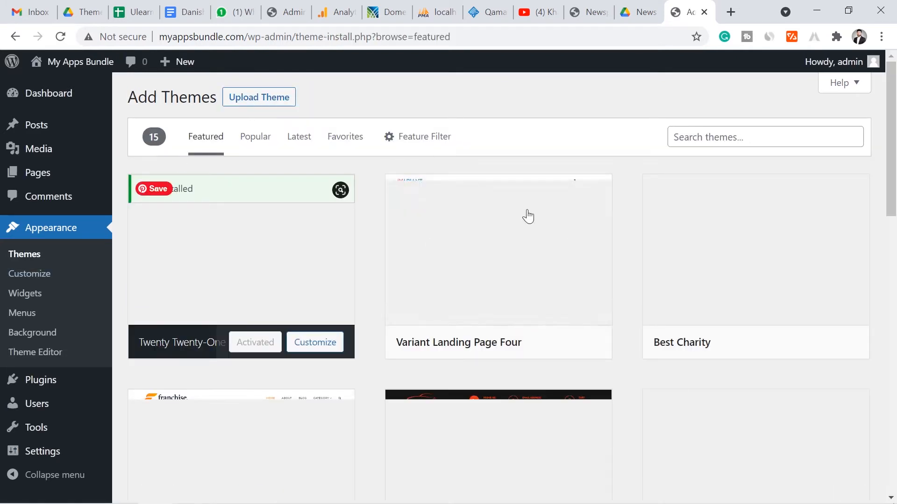
{"action": "left_click_drag", "start_coordinate": [896, 137], "coordinate": [896, 173]}
{"action": "scroll", "coordinate": [895, 183], "scroll_direction": "down", "scroll_amount": 3}
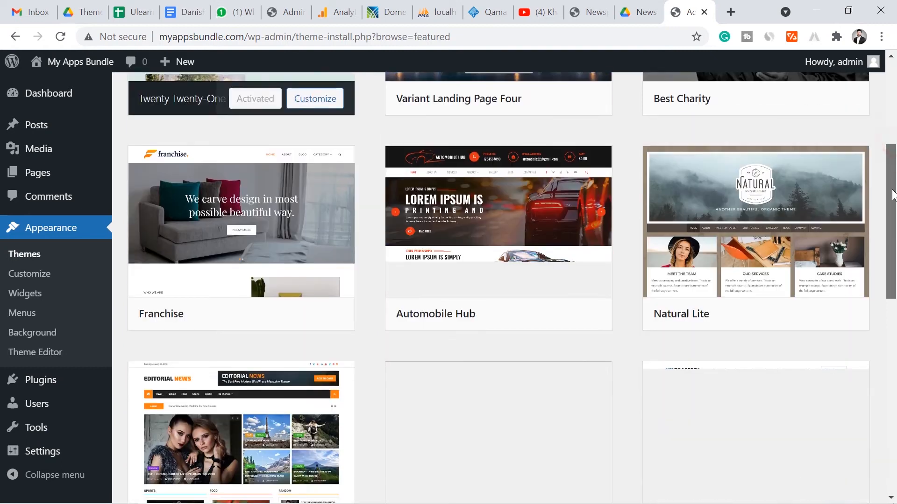
{"action": "scroll", "coordinate": [895, 189], "scroll_direction": "down", "scroll_amount": 4}
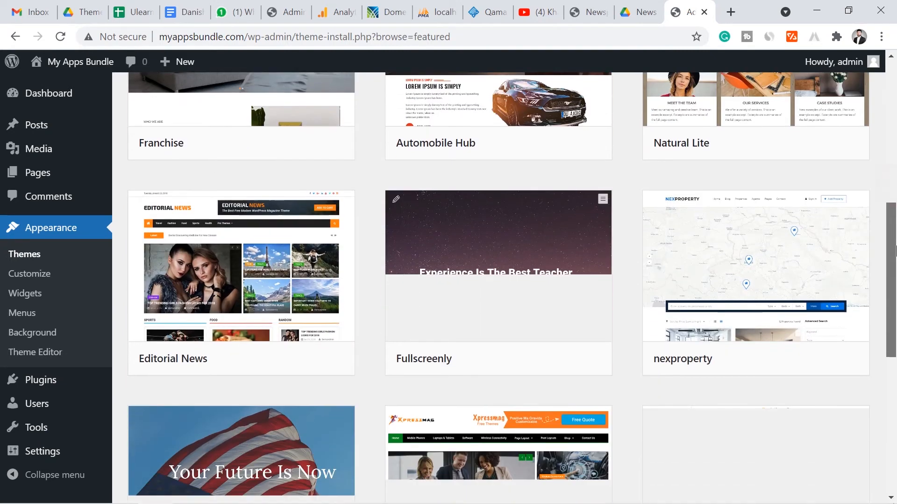
{"action": "scroll", "coordinate": [895, 190], "scroll_direction": "up", "scroll_amount": 10}
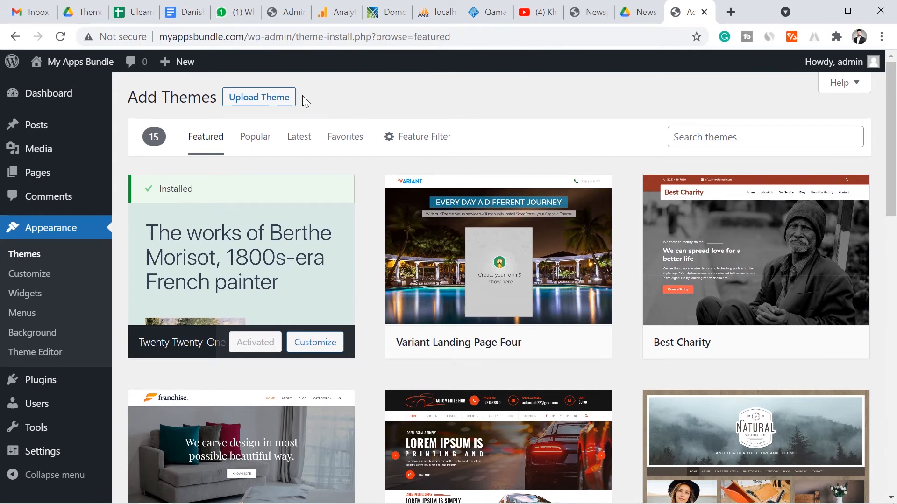
Choose Newspaper.zip from the Desktop as the file in the Upload Theme form
{"action": "left_click", "coordinate": [280, 101]}
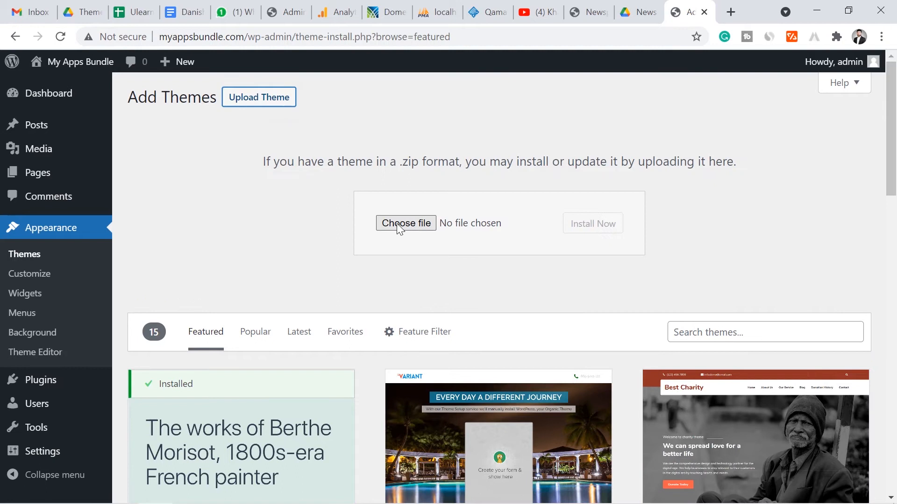
{"action": "left_click", "coordinate": [415, 225]}
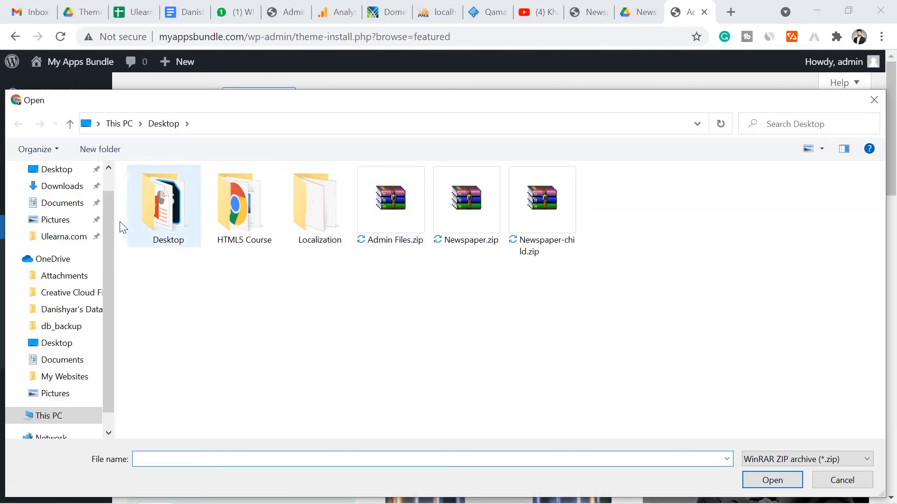
{"action": "scroll", "coordinate": [93, 206], "scroll_direction": "up", "scroll_amount": 1}
{"action": "left_click", "coordinate": [60, 210]}
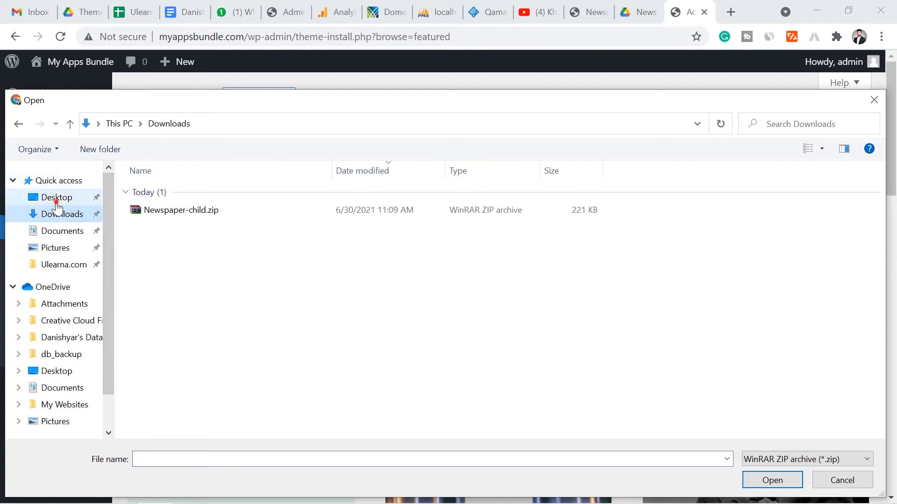
{"action": "left_click", "coordinate": [56, 197]}
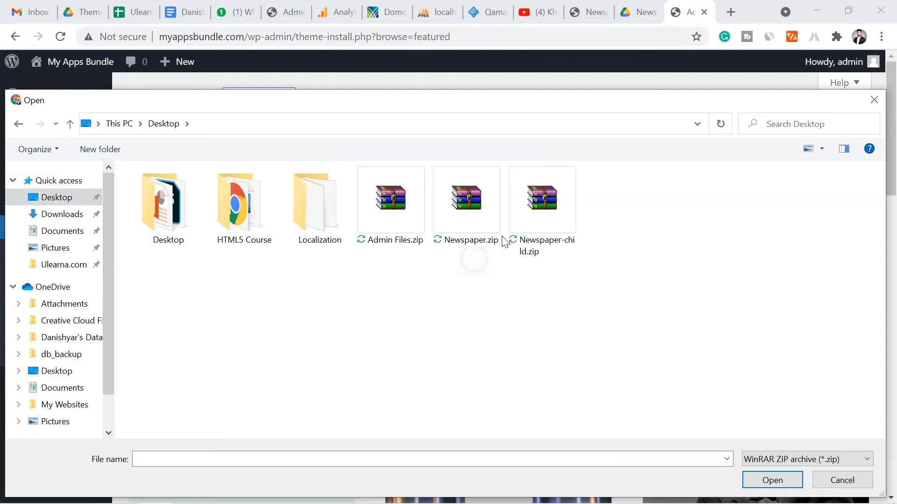
{"action": "left_click", "coordinate": [558, 241]}
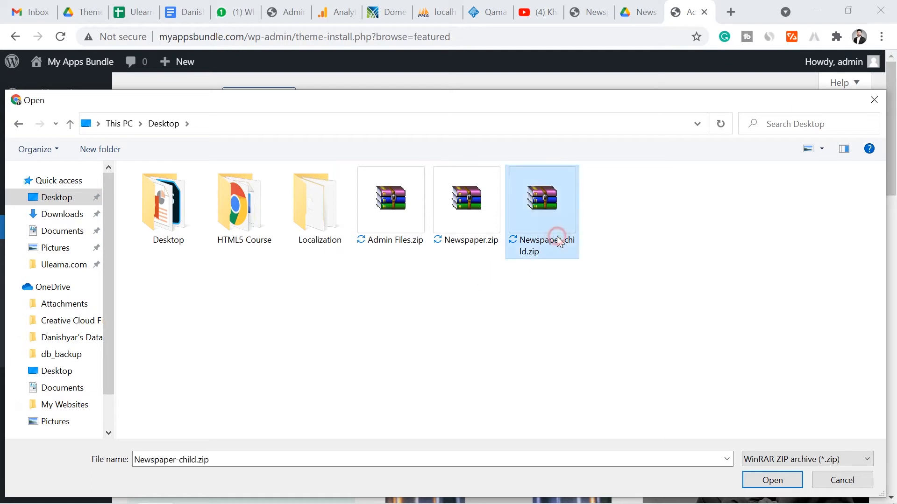
{"action": "left_click", "coordinate": [484, 224]}
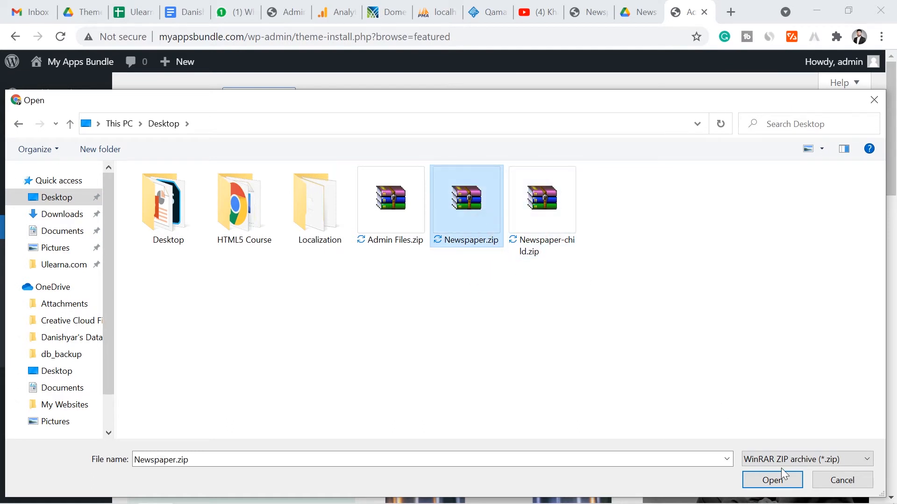
{"action": "left_click", "coordinate": [771, 480]}
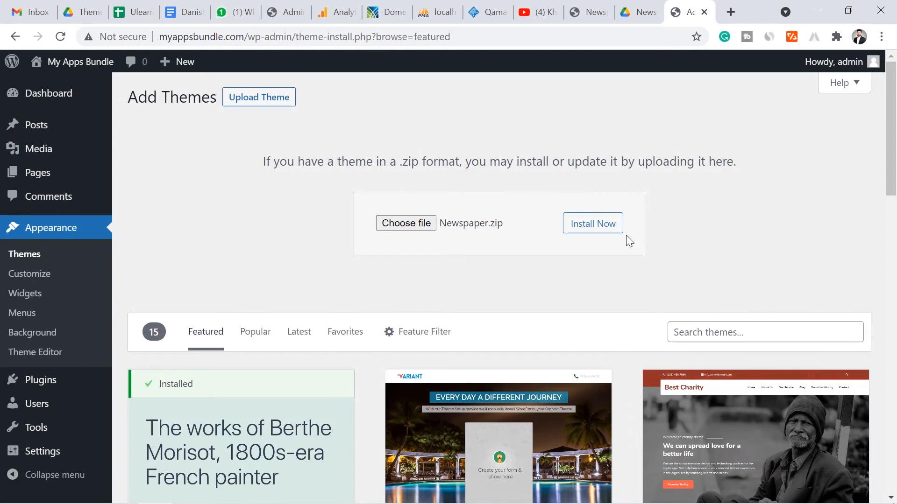
Install the Newspaper theme from Newspaper.zip and activate it
{"action": "left_click", "coordinate": [601, 230]}
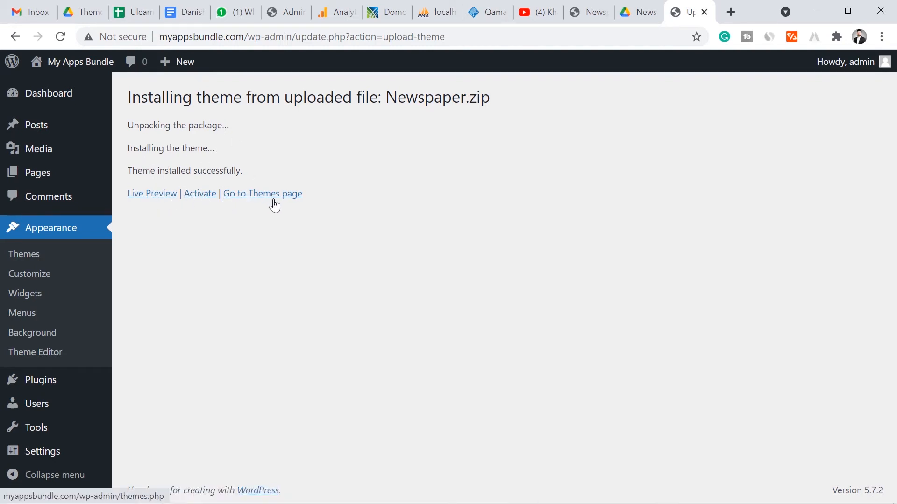
{"action": "left_click", "coordinate": [200, 195]}
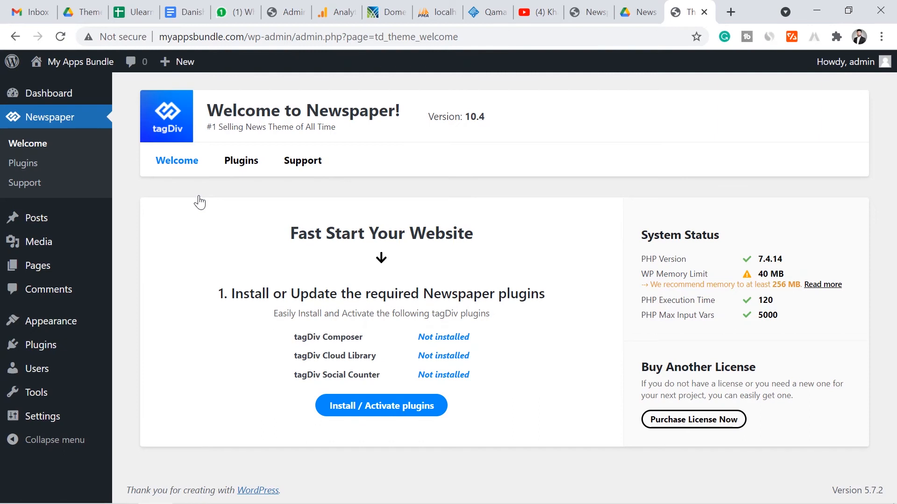
Open the live myappsbundle.com site in a new tab via Visit Site
{"action": "mouse_move", "coordinate": [70, 63]}
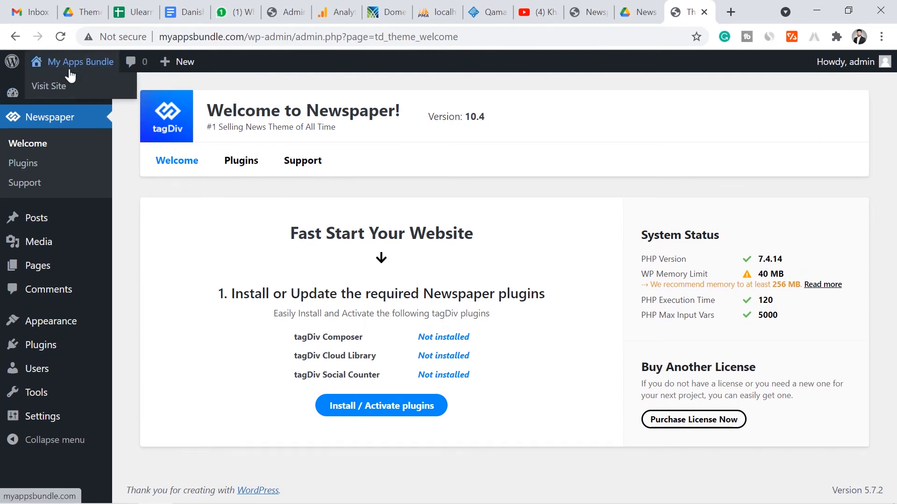
{"action": "left_click", "coordinate": [45, 88], "text": "ctrl"}
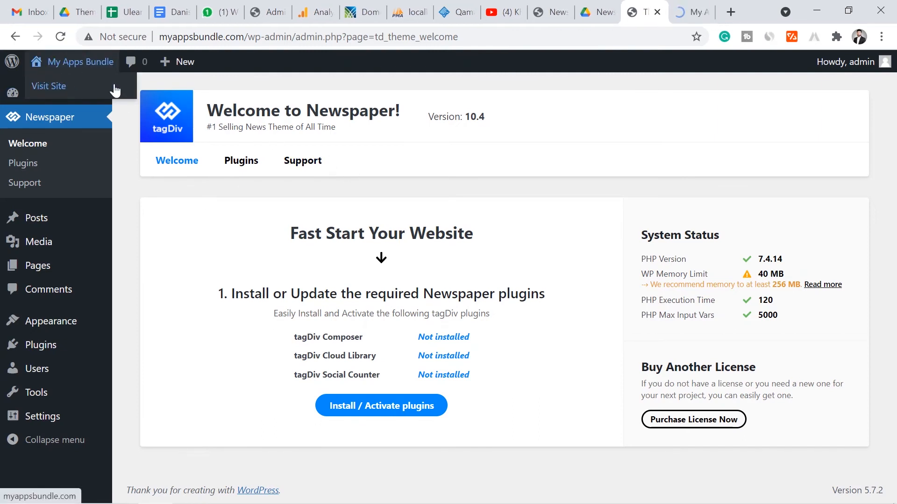
{"action": "left_click", "coordinate": [696, 9]}
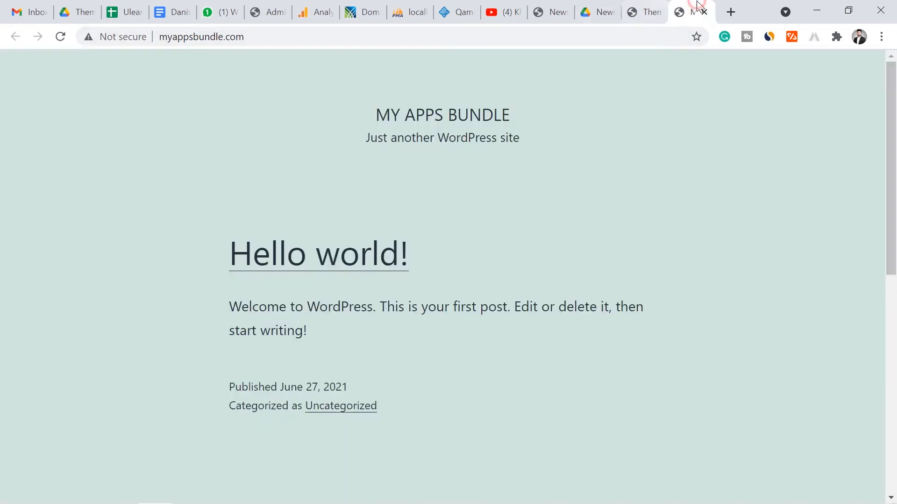
{"action": "left_click", "coordinate": [650, 5]}
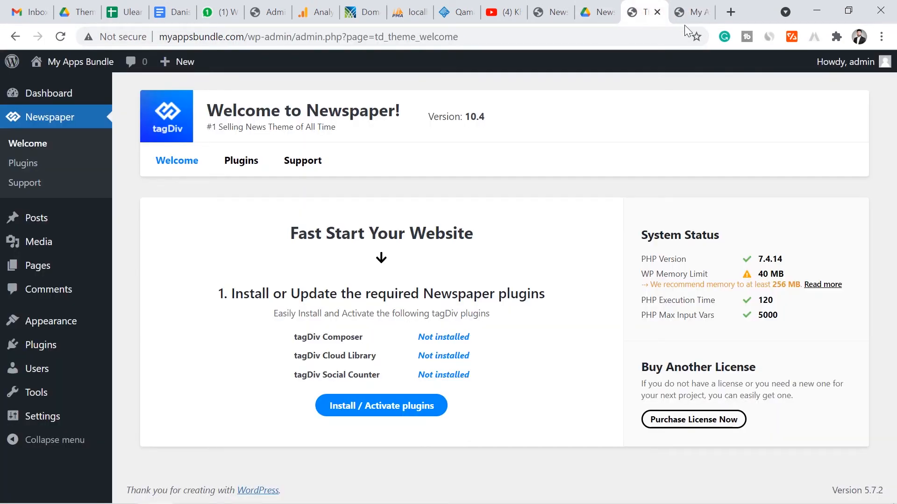
{"action": "left_click", "coordinate": [683, 5]}
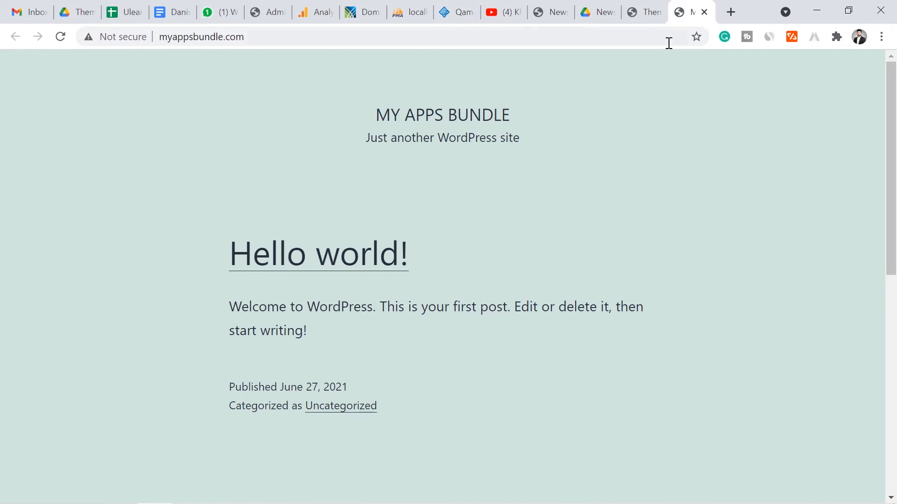
Copy the site address and load it in a new incognito window
{"action": "left_click", "coordinate": [528, 37]}
{"action": "key", "text": "ctrl+c"}
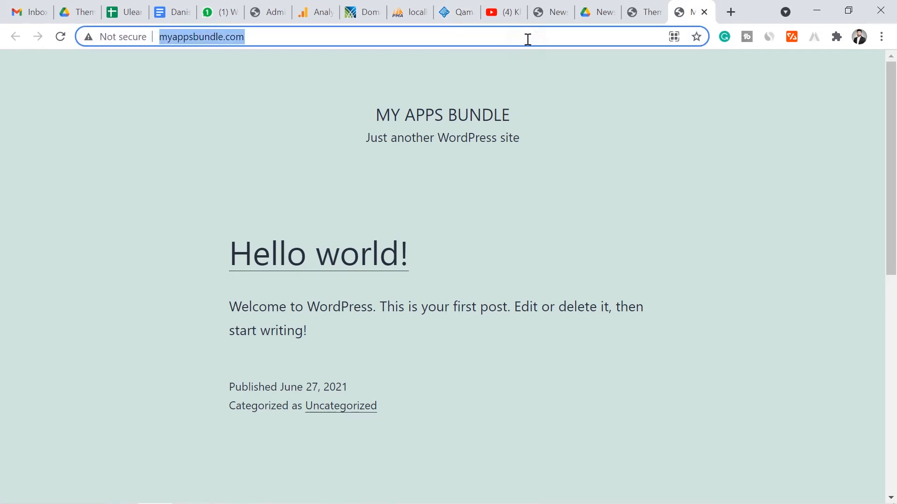
{"action": "left_click", "coordinate": [883, 37]}
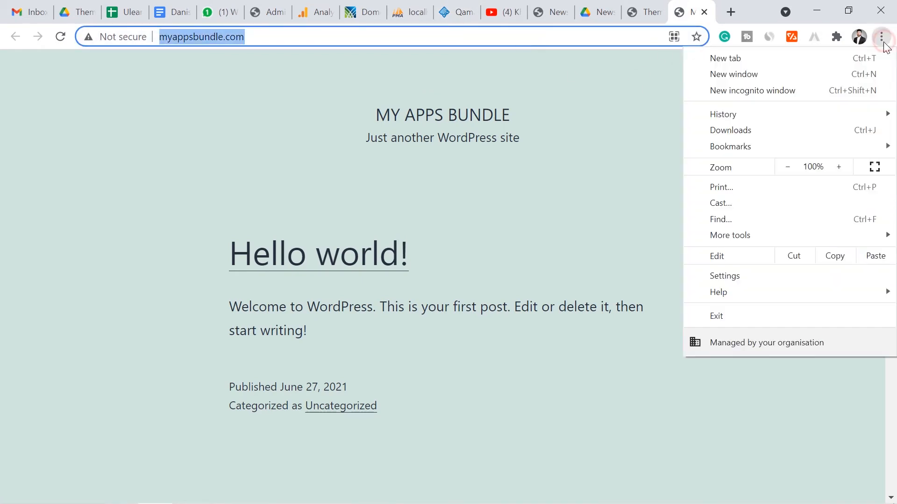
{"action": "left_click", "coordinate": [800, 94]}
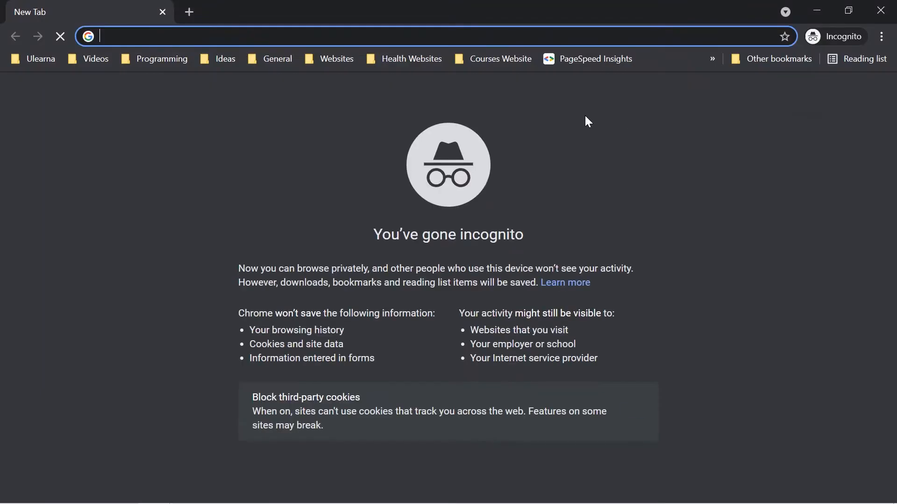
{"action": "key", "text": "ctrl+v"}
{"action": "key", "text": "Return"}
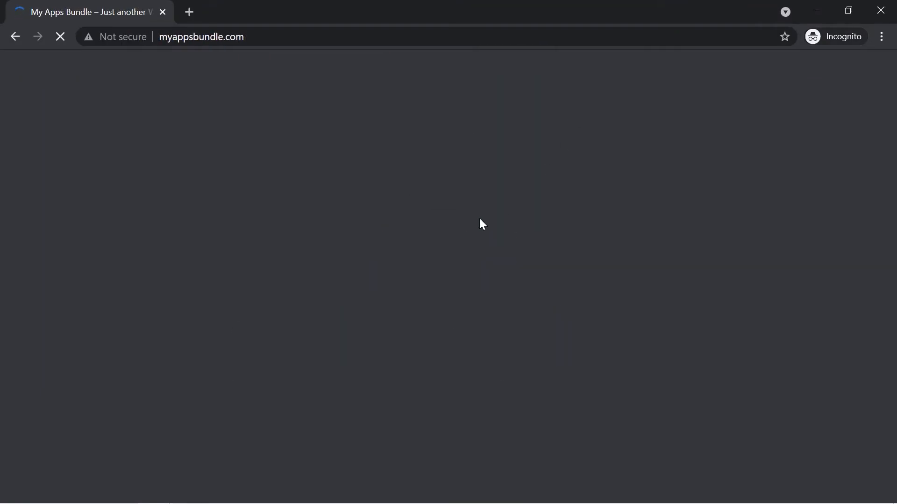
Compare the site in the normal and private windows, then return to the Newspaper welcome page
{"action": "mouse_move", "coordinate": [231, 492]}
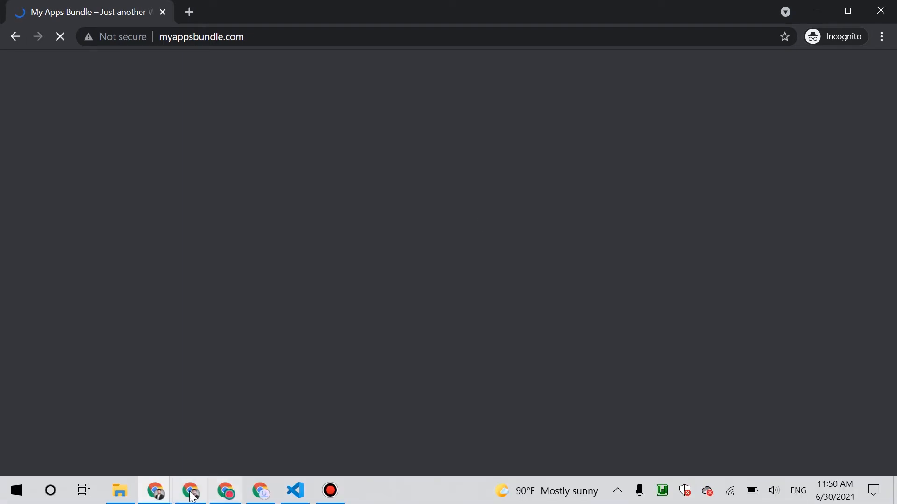
{"action": "mouse_move", "coordinate": [155, 490]}
{"action": "left_click", "coordinate": [136, 447]}
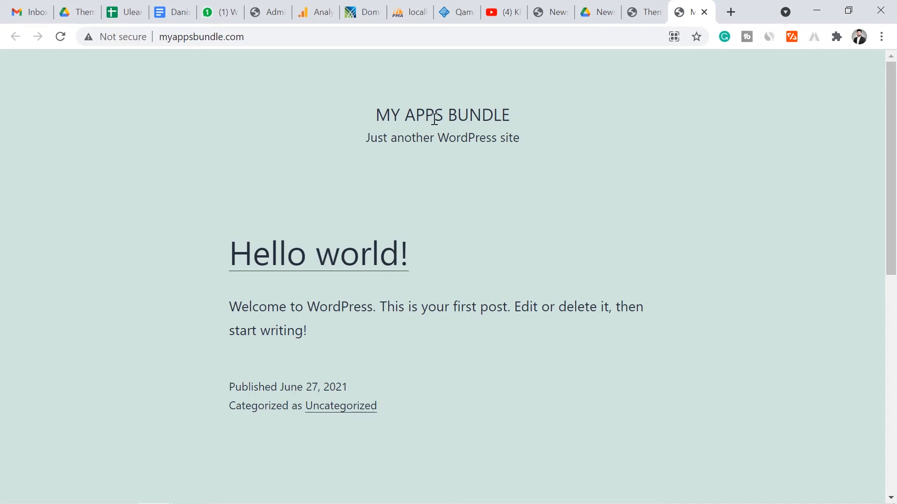
{"action": "mouse_move", "coordinate": [139, 497]}
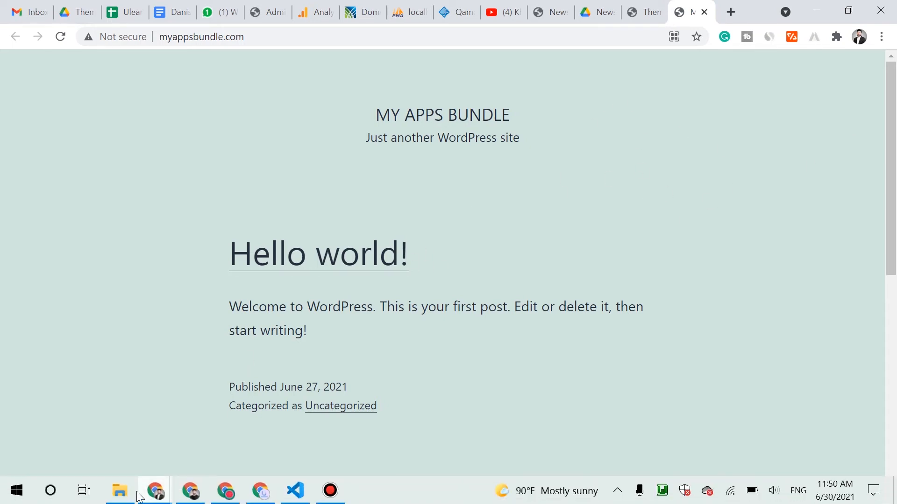
{"action": "left_click", "coordinate": [200, 448]}
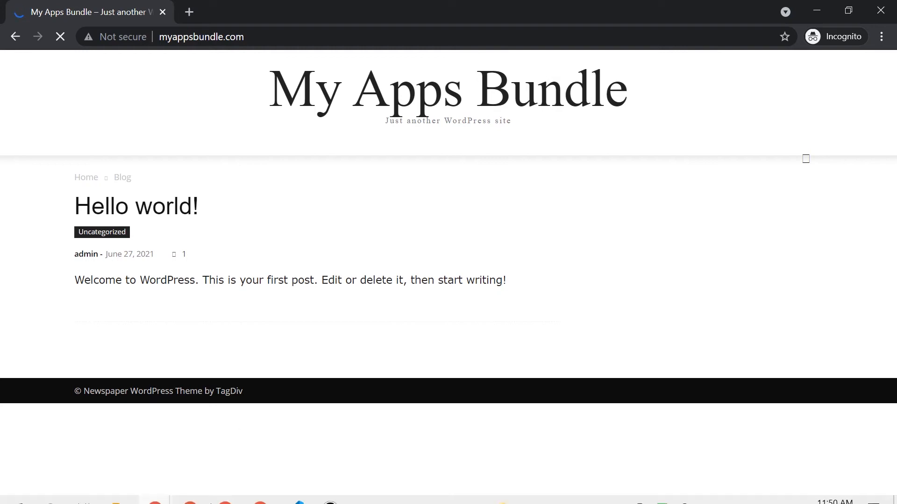
{"action": "left_click", "coordinate": [162, 494]}
{"action": "left_click", "coordinate": [138, 446]}
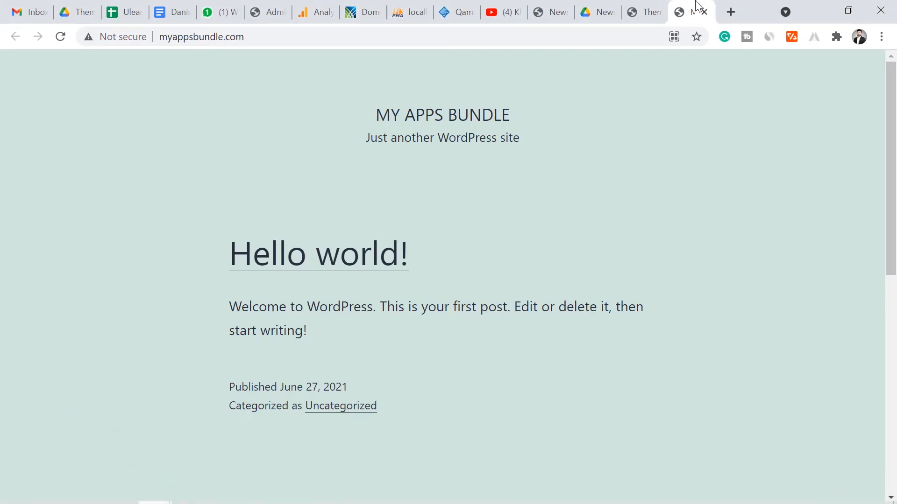
{"action": "left_click", "coordinate": [657, 7]}
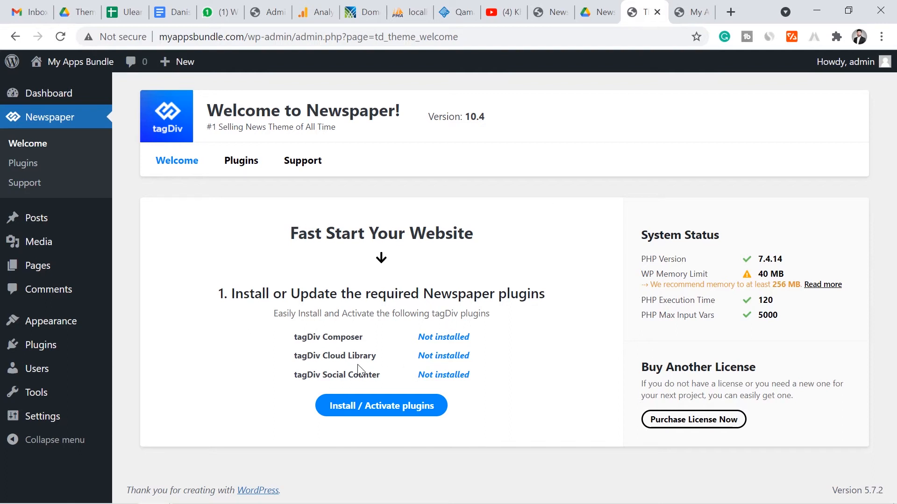
Install and activate the three required tagDiv plugins, then switch to the Facebook tab
{"action": "left_click_drag", "start_coordinate": [292, 333], "coordinate": [493, 380]}
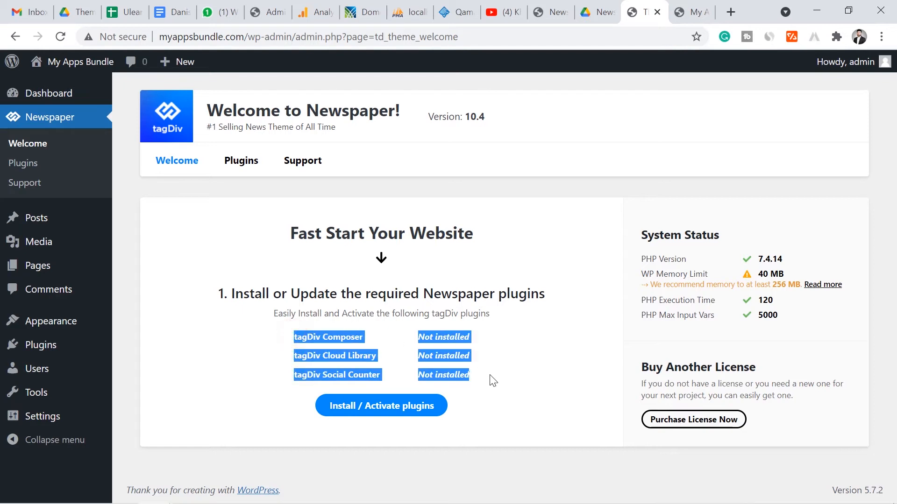
{"action": "left_click", "coordinate": [483, 385]}
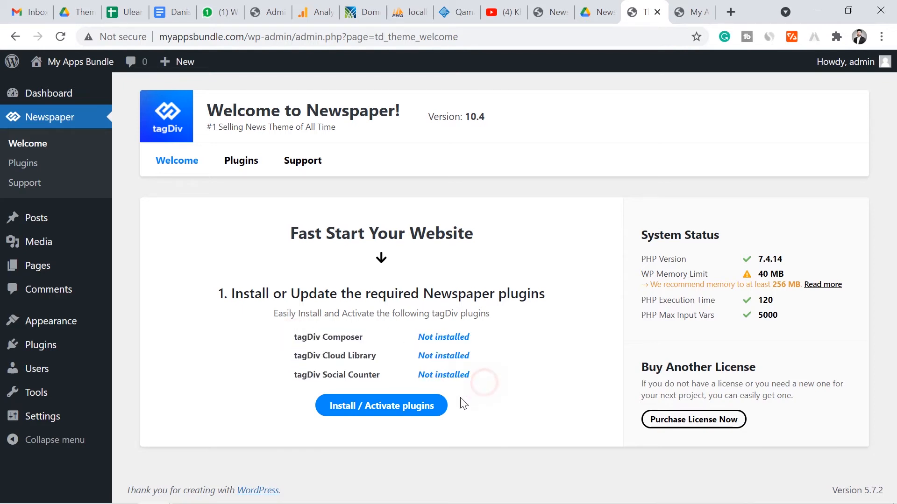
{"action": "left_click", "coordinate": [390, 411]}
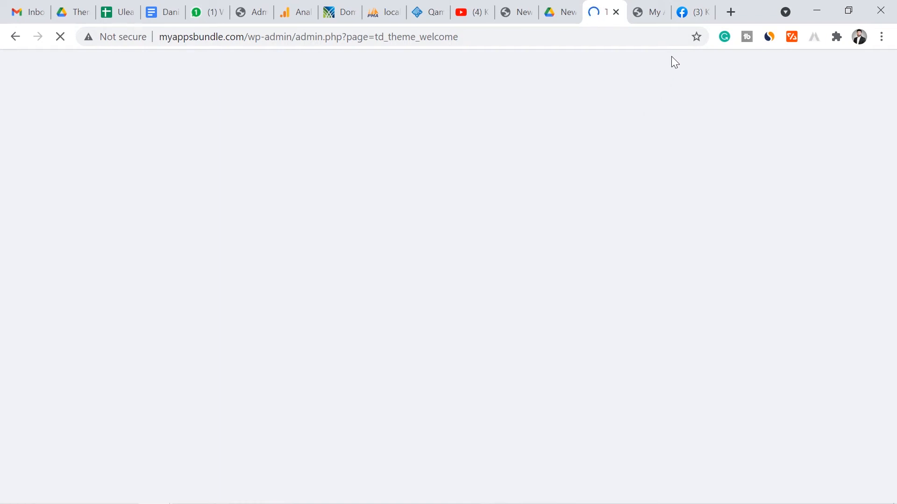
{"action": "left_click", "coordinate": [688, 15]}
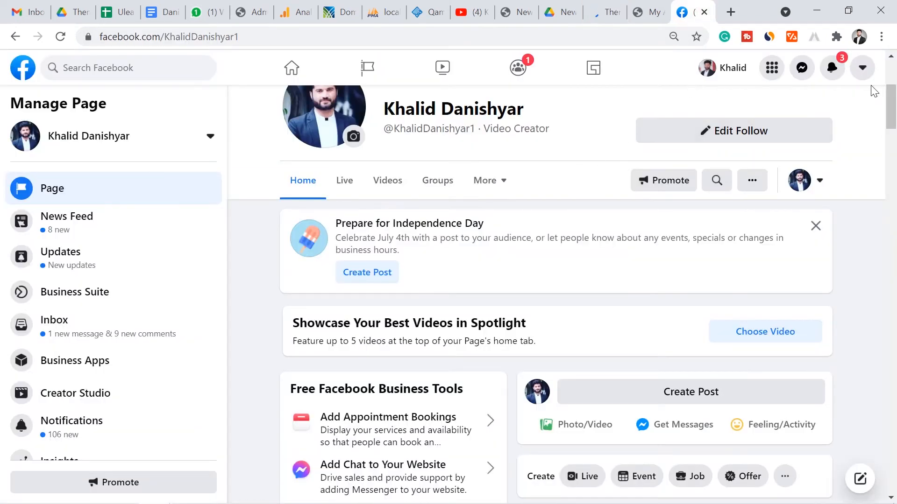
Check the WordPress tab until all tagDiv plugins report successful installation, scrolling Facebook meanwhile
{"action": "left_click_drag", "start_coordinate": [890, 95], "coordinate": [893, 124]}
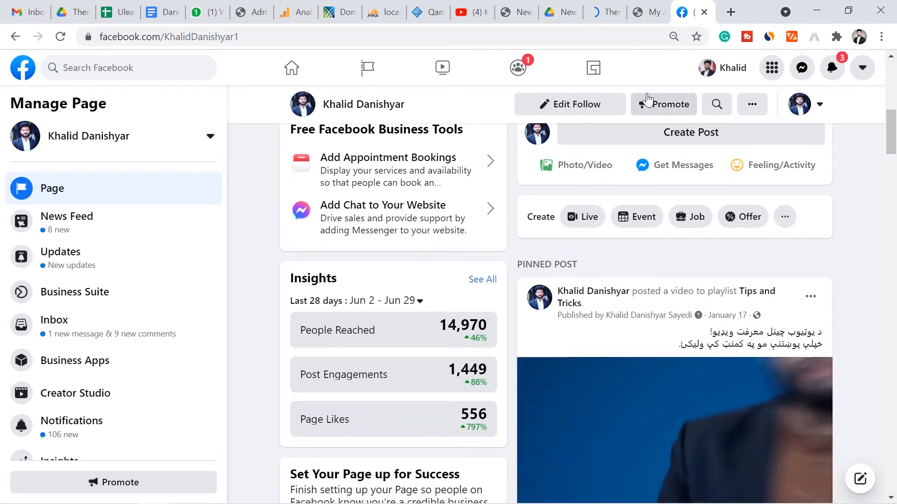
{"action": "left_click", "coordinate": [603, 6]}
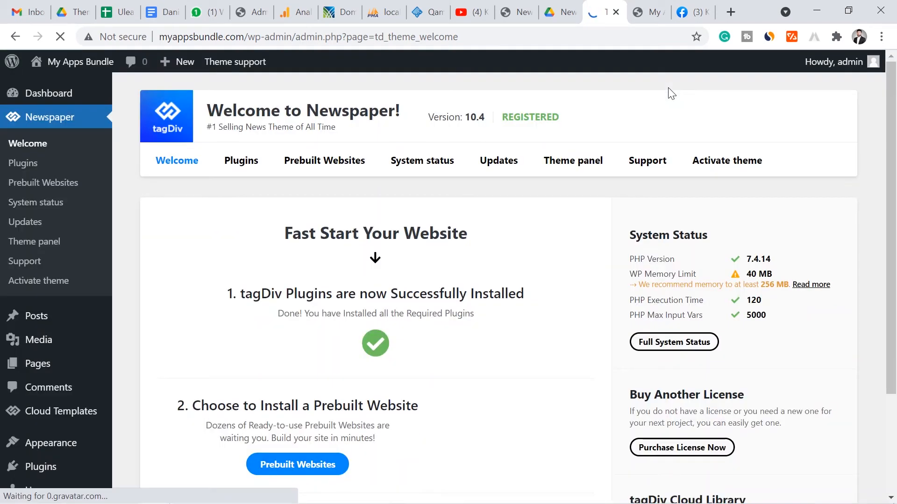
{"action": "left_click", "coordinate": [684, 20]}
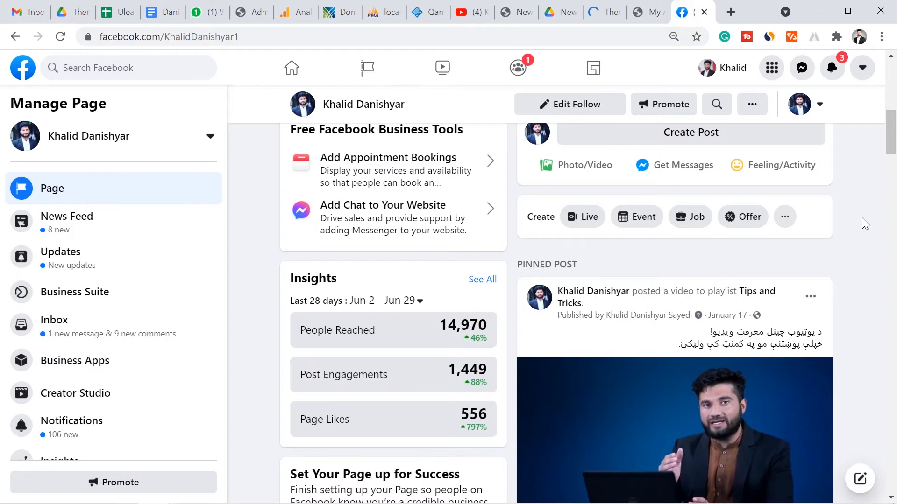
{"action": "left_click_drag", "start_coordinate": [889, 127], "coordinate": [895, 59]}
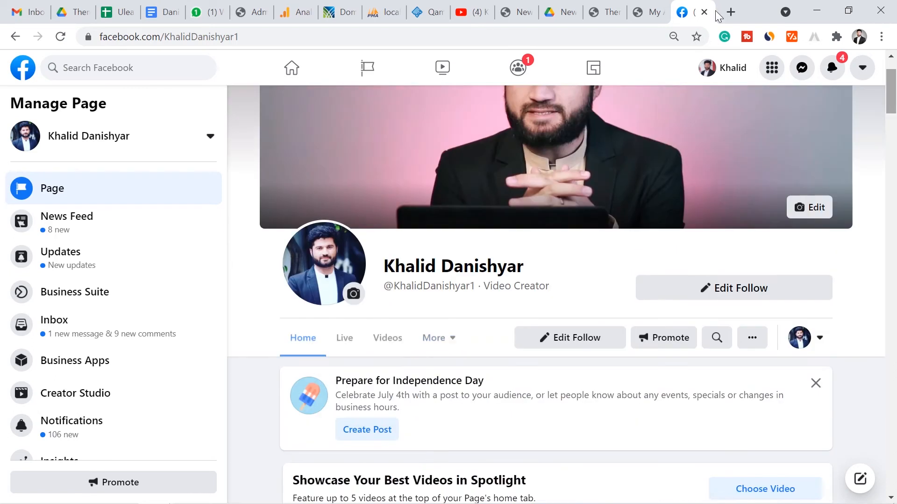
{"action": "left_click", "coordinate": [607, 7]}
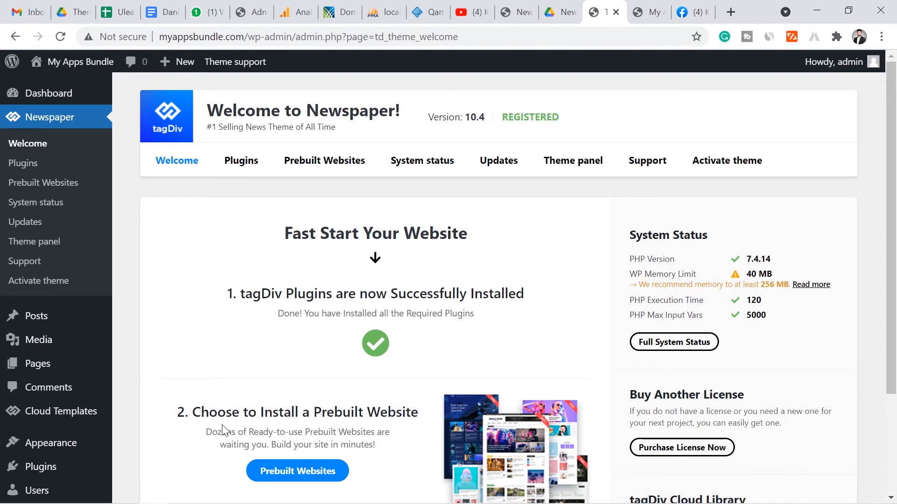
Open Newspaper's Prebuilt Websites gallery and preview the Magazine Pro demo in a new tab
{"action": "left_click", "coordinate": [262, 411]}
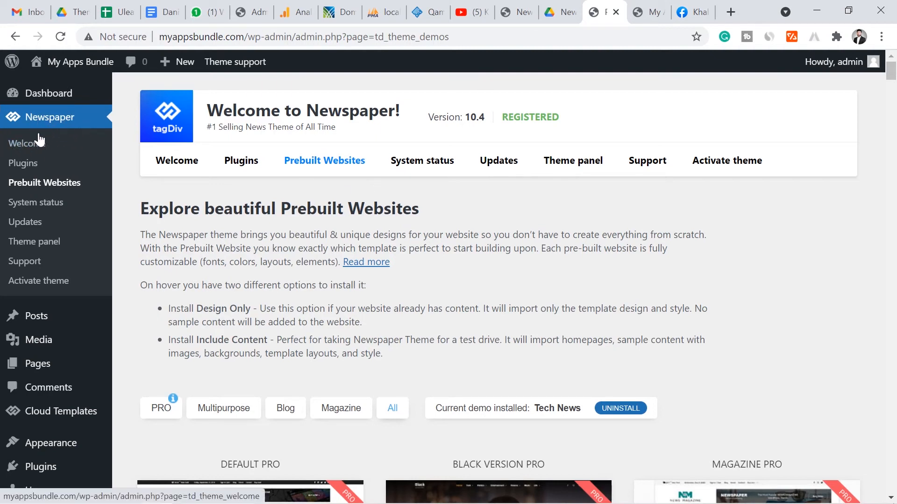
{"action": "left_click", "coordinate": [67, 184]}
{"action": "left_click_drag", "start_coordinate": [890, 71], "coordinate": [893, 89]}
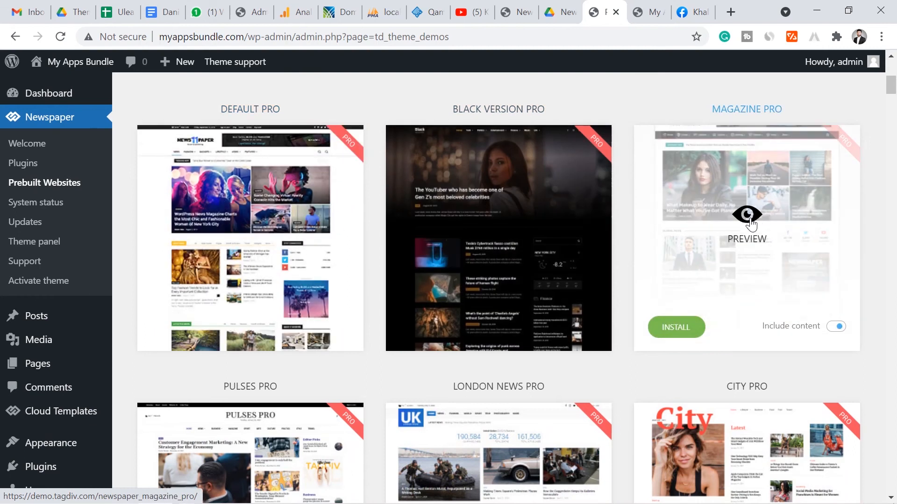
{"action": "left_click", "coordinate": [747, 220]}
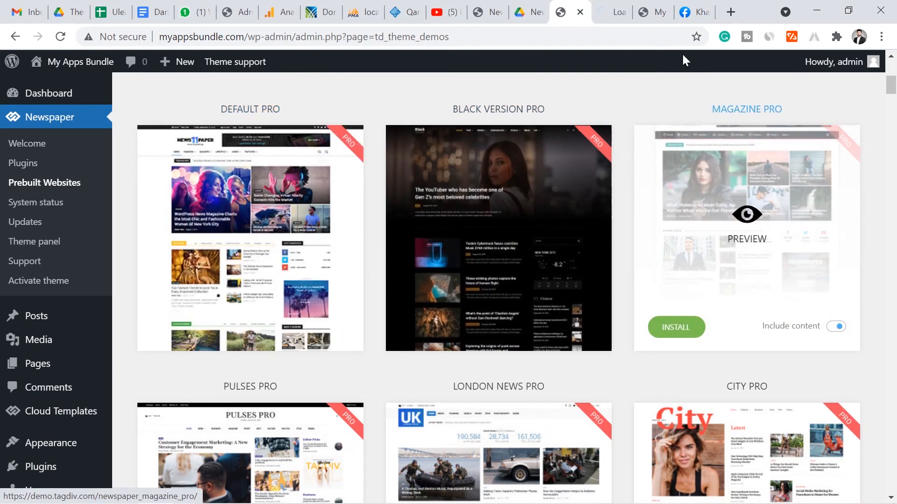
{"action": "left_click", "coordinate": [614, 12]}
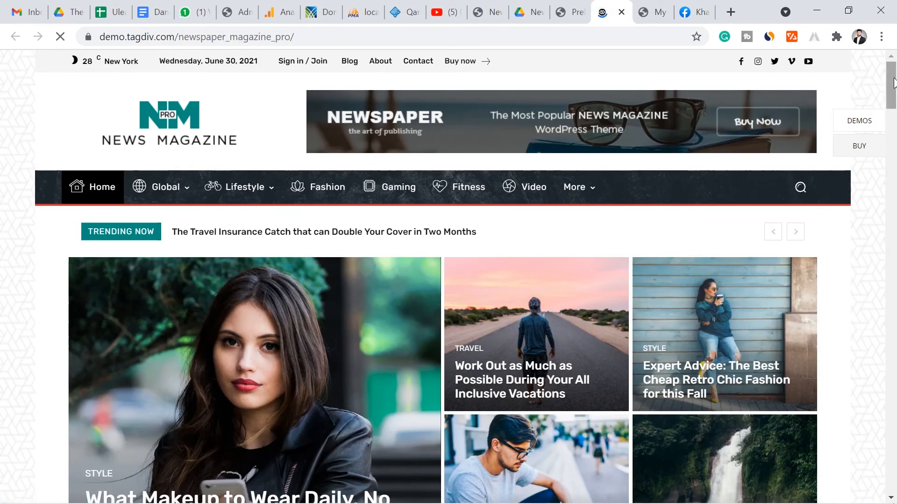
{"action": "left_click_drag", "start_coordinate": [893, 82], "coordinate": [893, 215]}
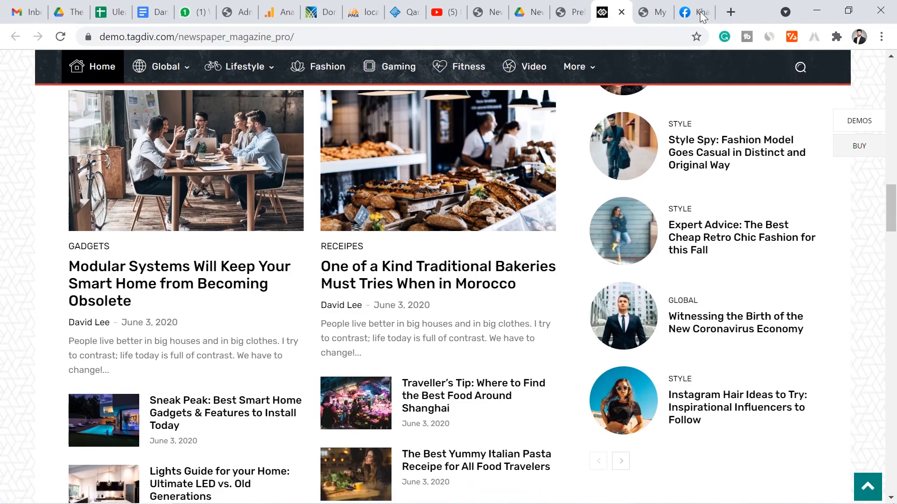
{"action": "left_click", "coordinate": [574, 12]}
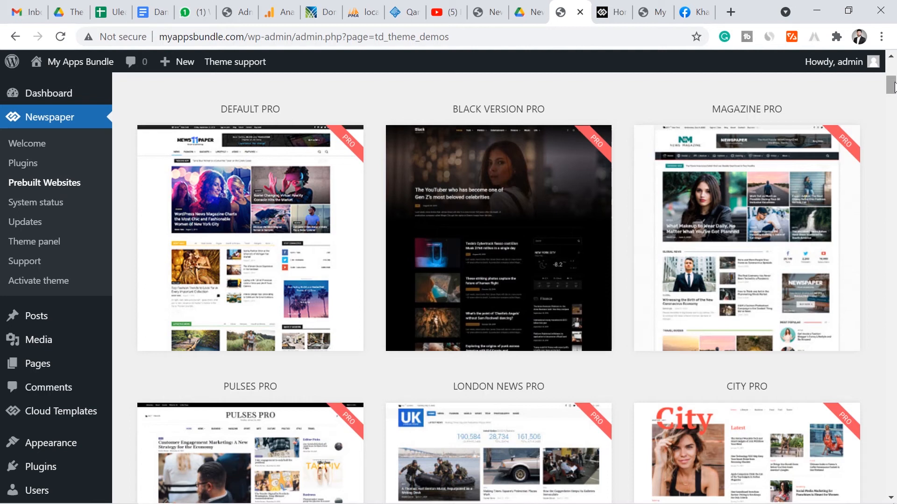
Preview the Pulses Pro demo in its own tab, then return to the gallery
{"action": "left_click_drag", "start_coordinate": [892, 86], "coordinate": [892, 97]}
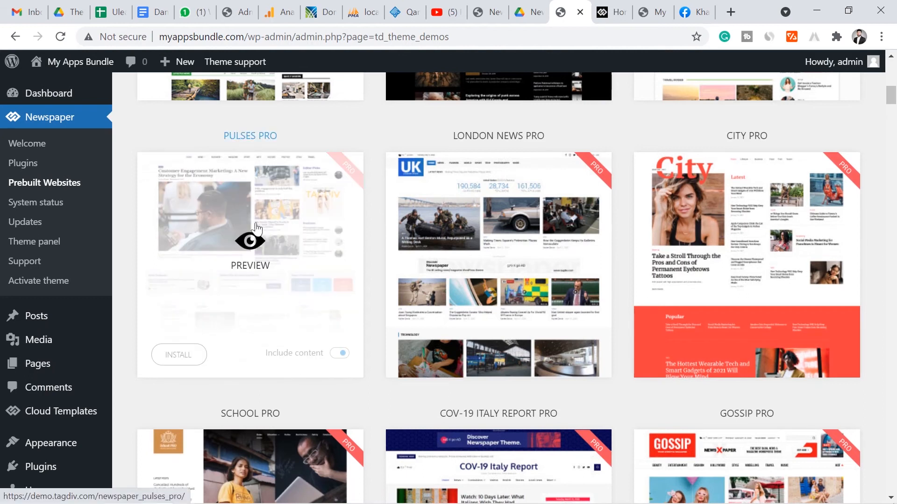
{"action": "left_click", "coordinate": [248, 241]}
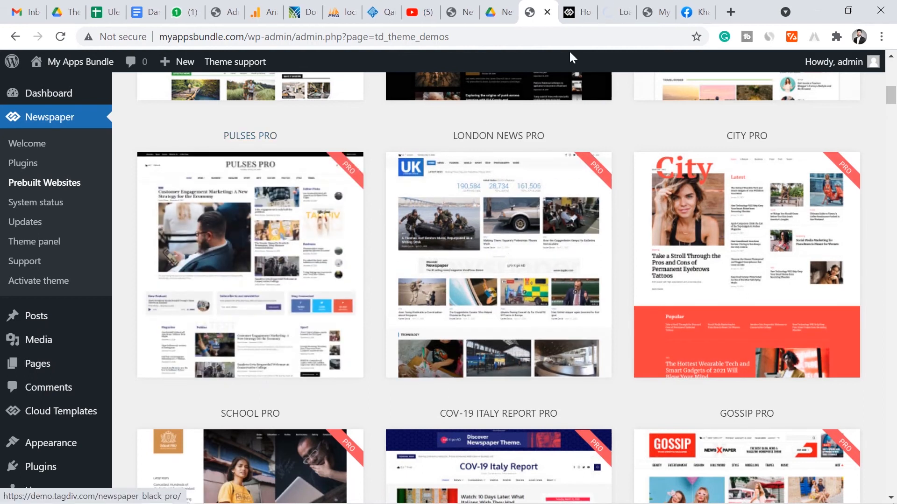
{"action": "left_click", "coordinate": [606, 15]}
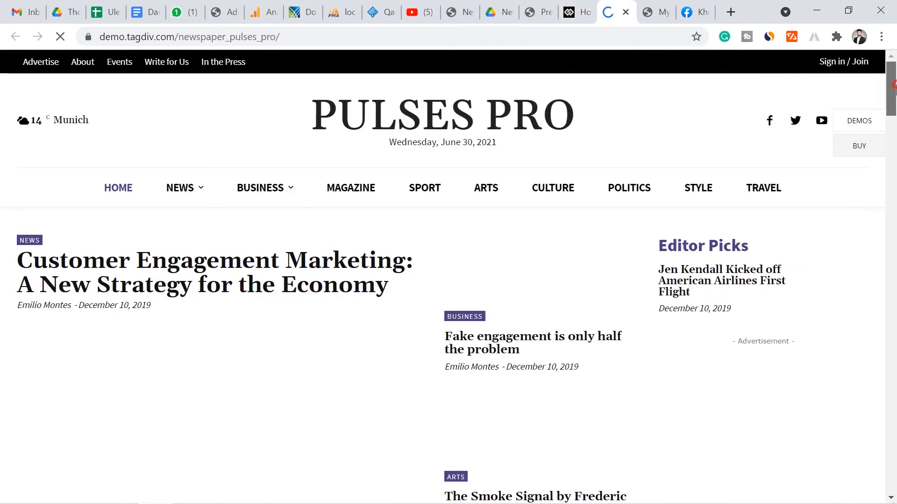
{"action": "mouse_move", "coordinate": [890, 92]}
{"action": "left_mouse_down"}
{"action": "mouse_move", "coordinate": [890, 323]}
{"action": "mouse_move", "coordinate": [892, 87]}
{"action": "left_mouse_up"}
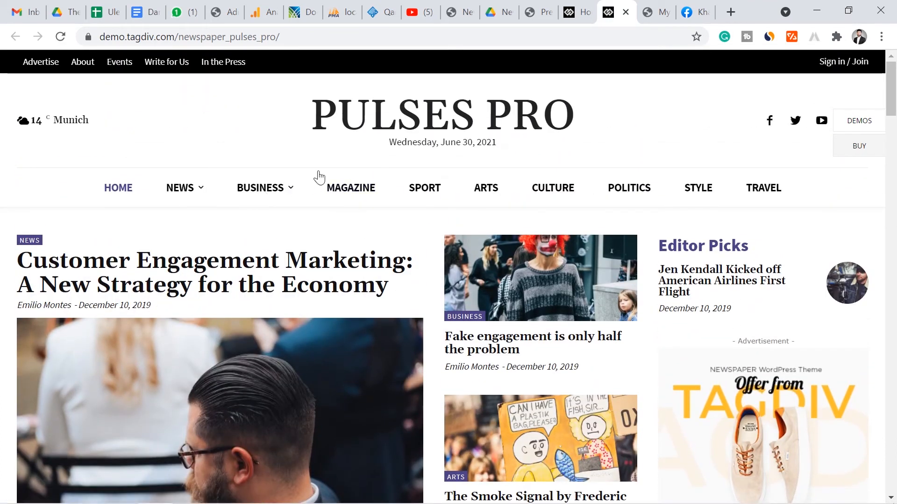
{"action": "mouse_move", "coordinate": [269, 186]}
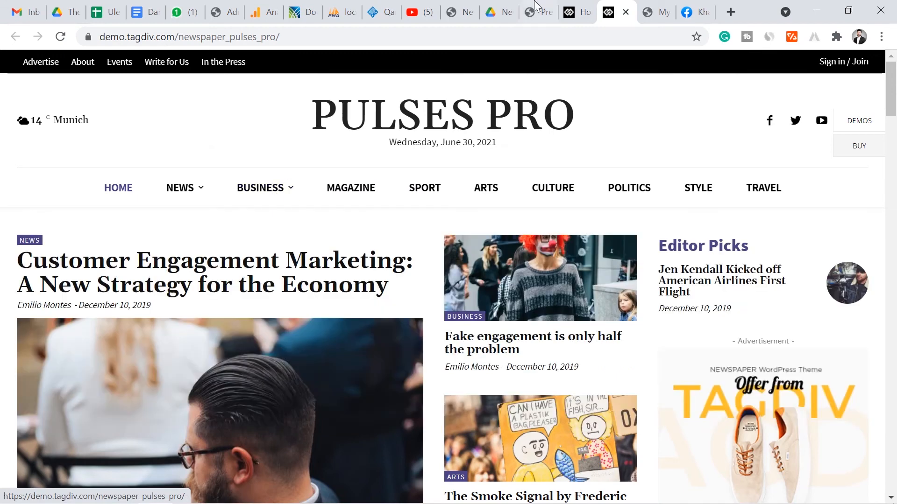
{"action": "left_click", "coordinate": [532, 12]}
Scroll the Prebuilt Websites gallery down to the Gadgets demo card
{"action": "left_click_drag", "start_coordinate": [892, 96], "coordinate": [845, 352]}
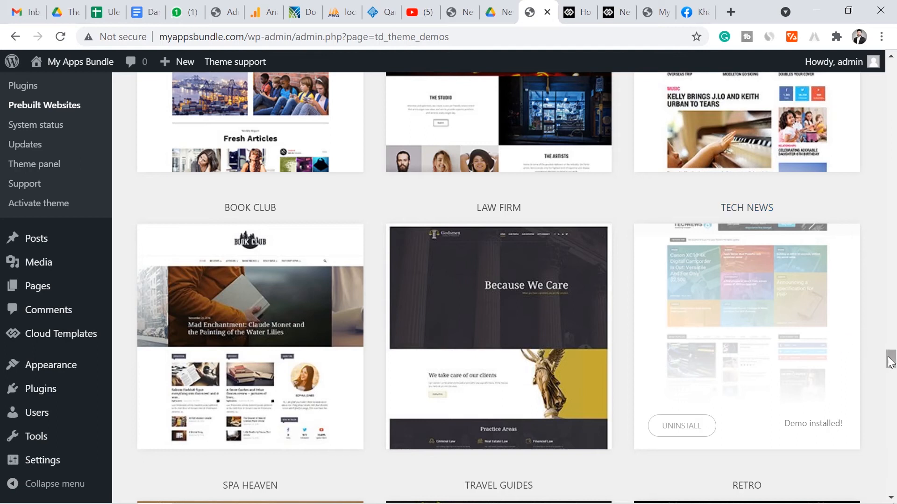
{"action": "left_click_drag", "start_coordinate": [891, 360], "coordinate": [882, 328]}
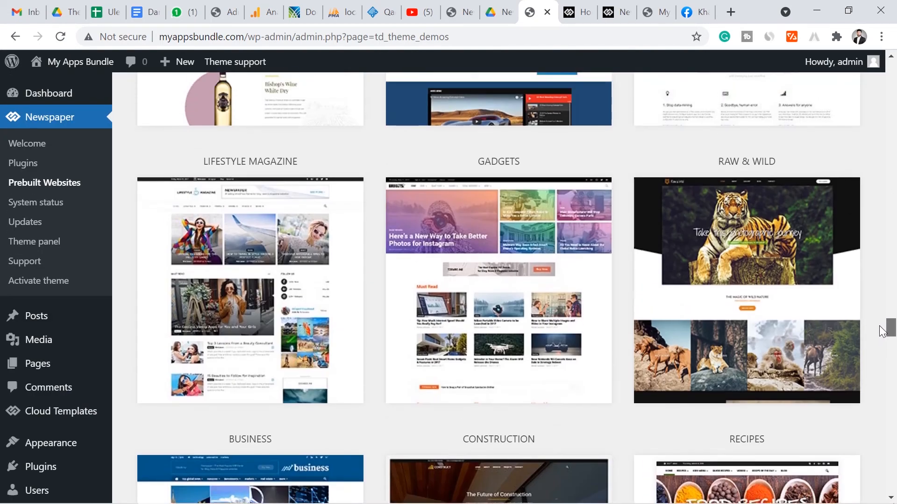
{"action": "mouse_move", "coordinate": [467, 306]}
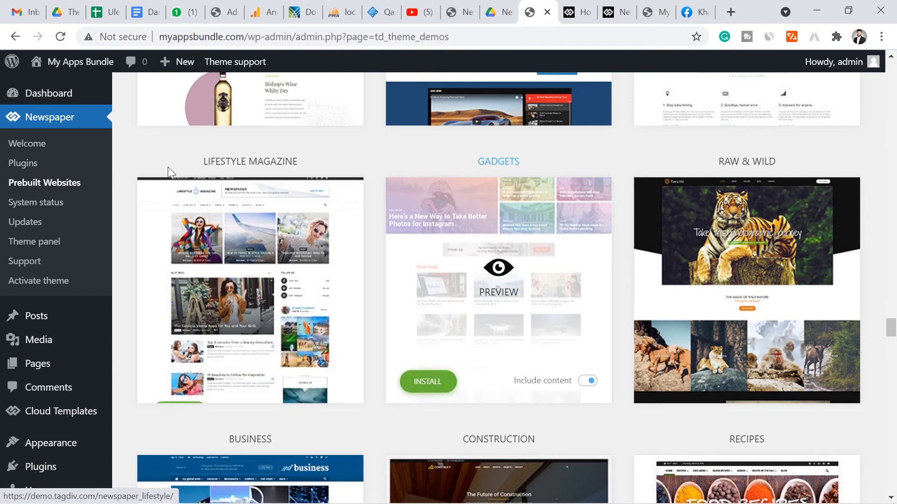
Deactivate and reactivate tagDiv Standard Pack on the Newspaper Plugins page, then return to the gallery
{"action": "left_click", "coordinate": [26, 163], "text": "ctrl"}
{"action": "left_click", "coordinate": [619, 6]}
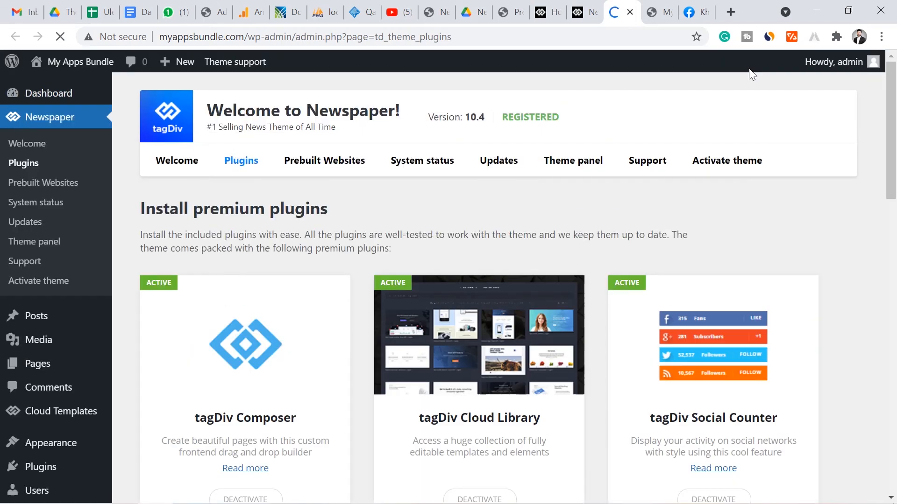
{"action": "left_click_drag", "start_coordinate": [895, 150], "coordinate": [896, 355]}
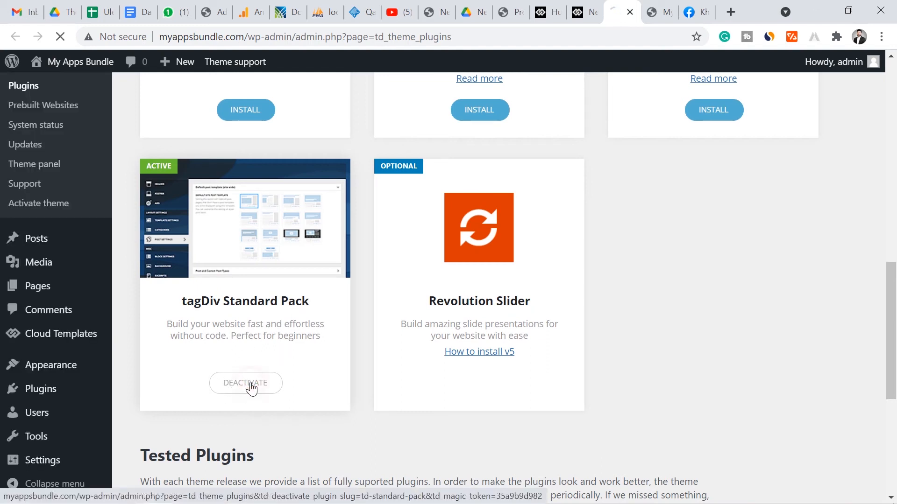
{"action": "left_click", "coordinate": [251, 384]}
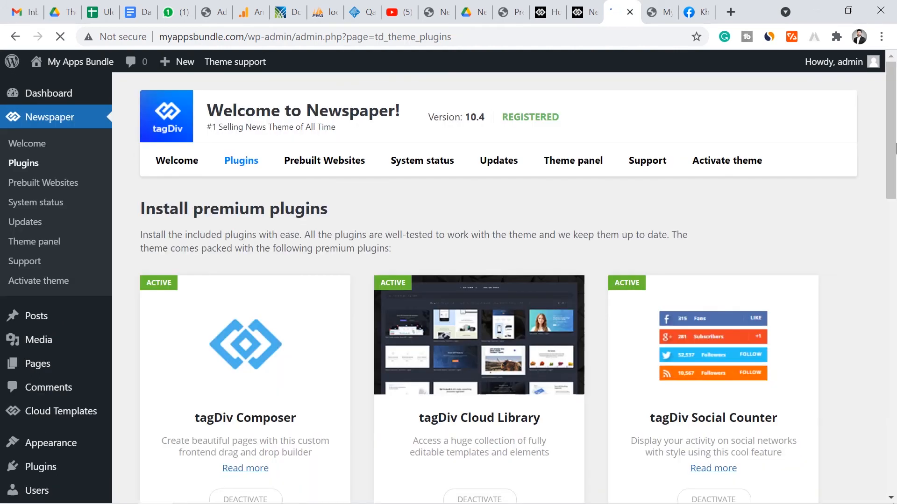
{"action": "left_click_drag", "start_coordinate": [890, 148], "coordinate": [882, 355]}
{"action": "scroll", "coordinate": [363, 279], "scroll_direction": "down", "scroll_amount": 1}
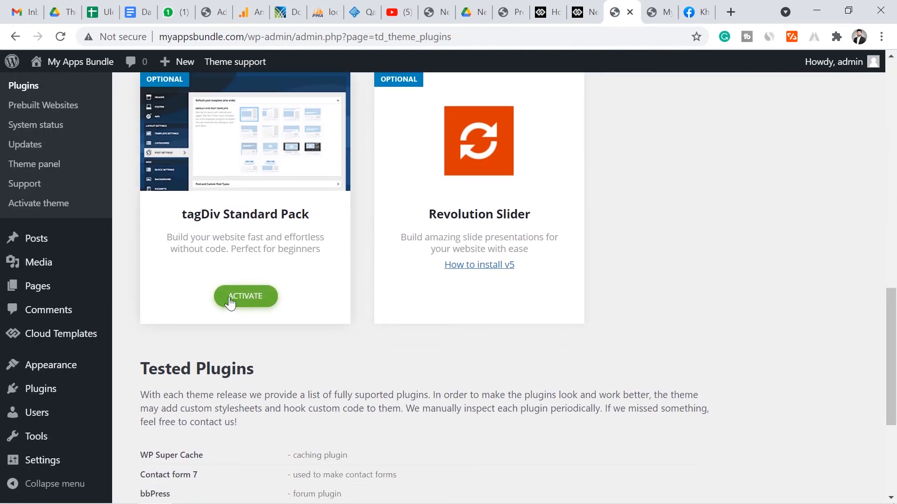
{"action": "left_click", "coordinate": [244, 299]}
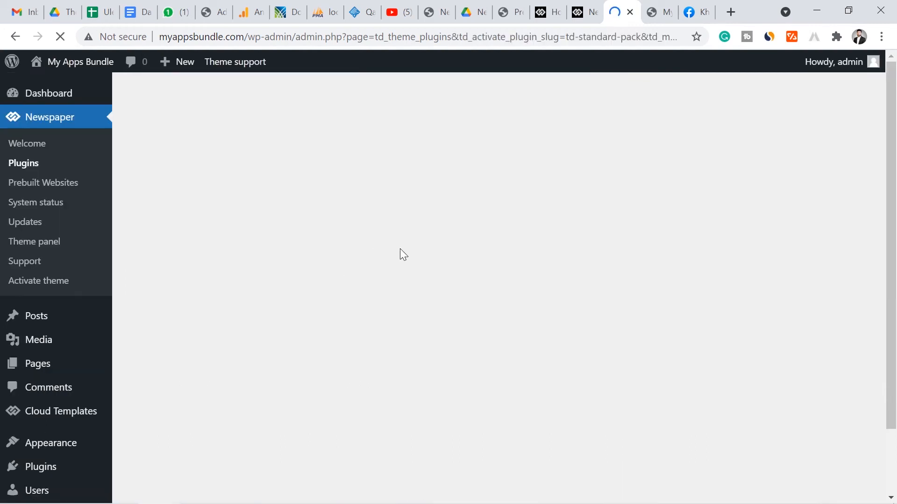
{"action": "left_click", "coordinate": [507, 6]}
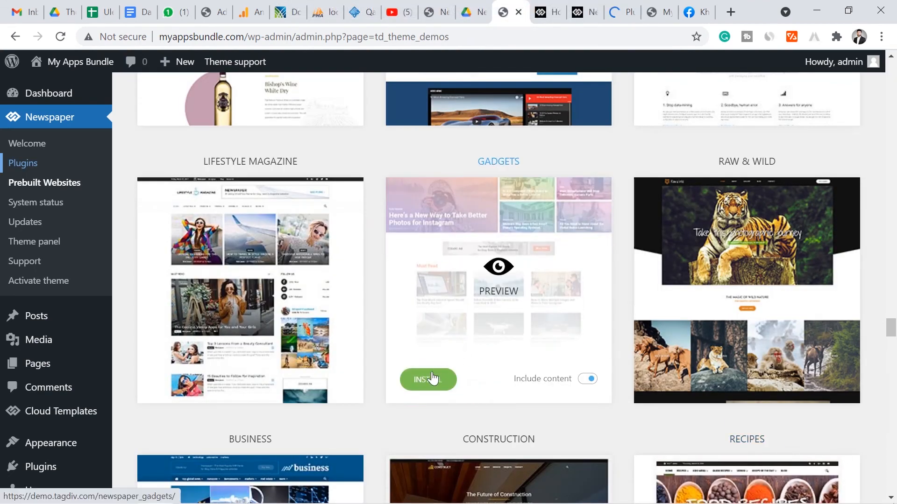
Install the Gadgets demo with Include content enabled, confirming with YES
{"action": "left_click", "coordinate": [427, 381]}
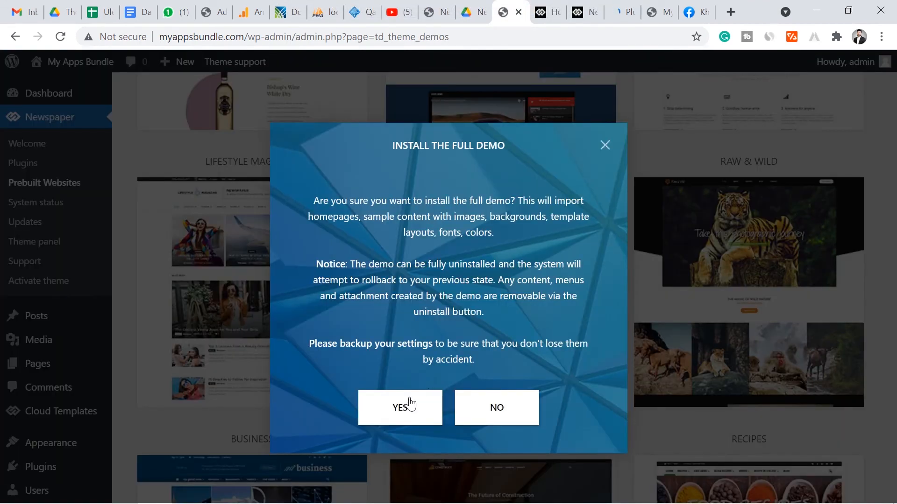
{"action": "left_click", "coordinate": [400, 409]}
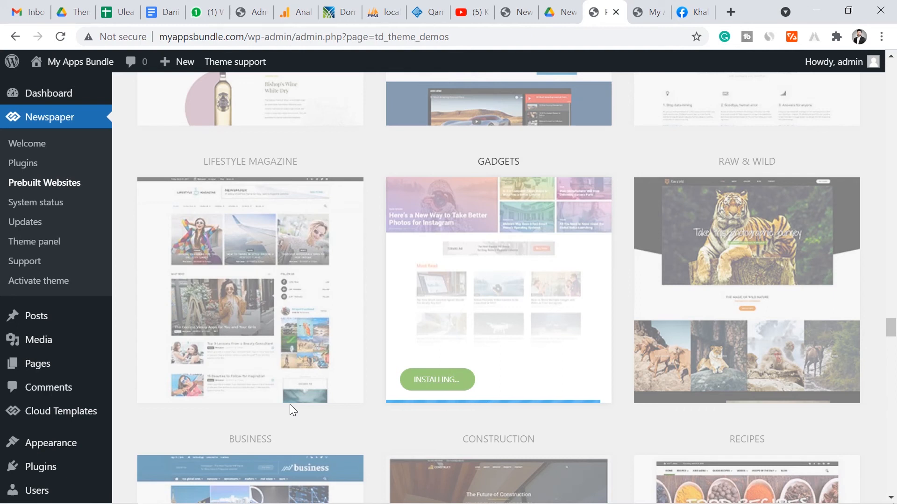
{"action": "mouse_move", "coordinate": [256, 355]}
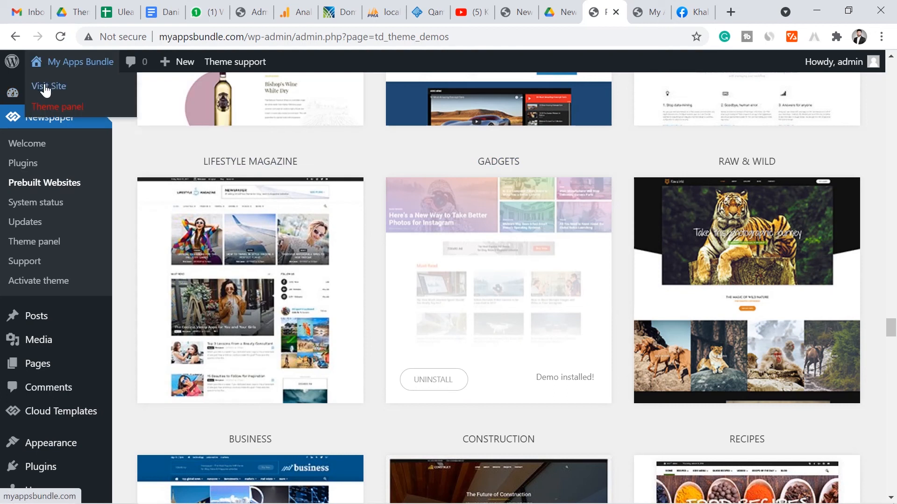
Open myappsbundle.com in a new tab and scroll through the Gadgets demo homepage
{"action": "middle_click", "coordinate": [42, 87]}
{"action": "left_click", "coordinate": [612, 10]}
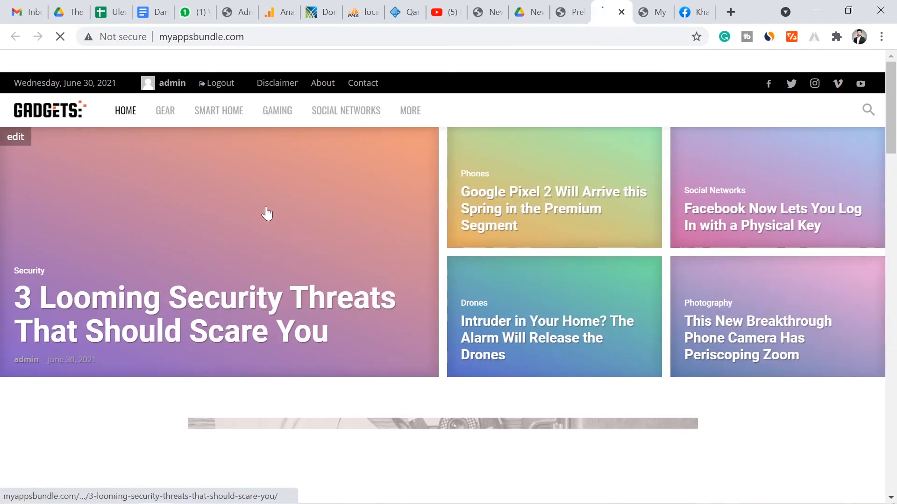
{"action": "mouse_move", "coordinate": [891, 106]}
{"action": "left_mouse_down"}
{"action": "mouse_move", "coordinate": [892, 345]}
{"action": "mouse_move", "coordinate": [892, 100]}
{"action": "left_mouse_up"}
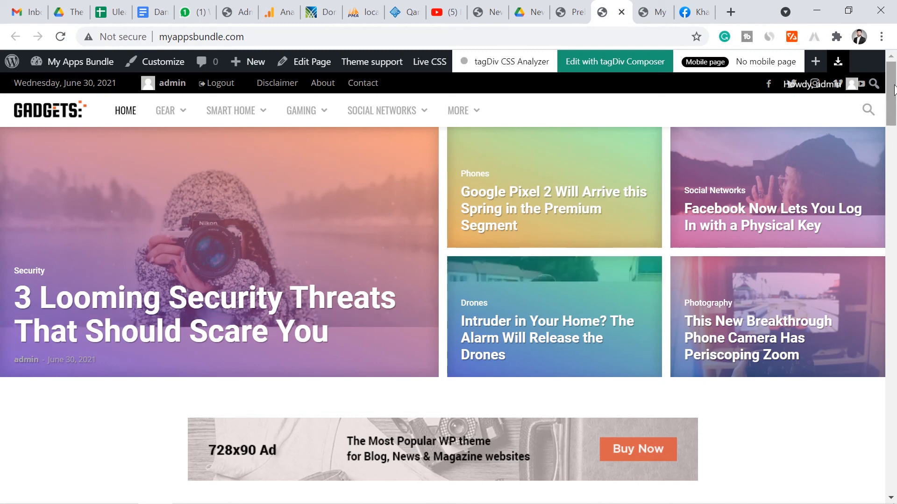
{"action": "left_click_drag", "start_coordinate": [895, 90], "coordinate": [895, 378]}
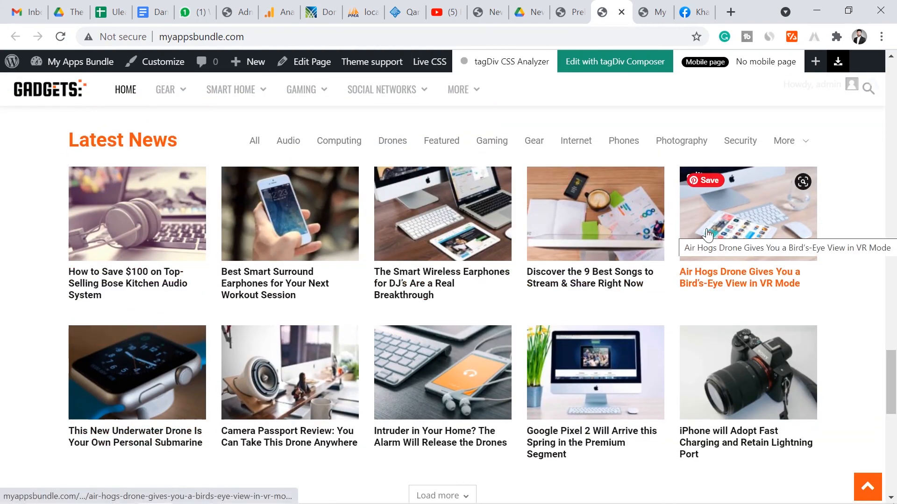
{"action": "left_click_drag", "start_coordinate": [876, 367], "coordinate": [895, 166]}
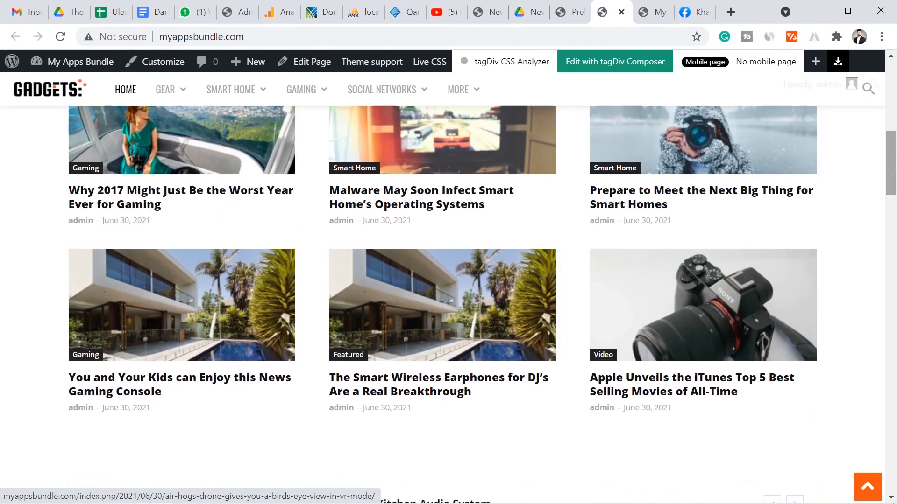
{"action": "left_click_drag", "start_coordinate": [894, 166], "coordinate": [890, 96]}
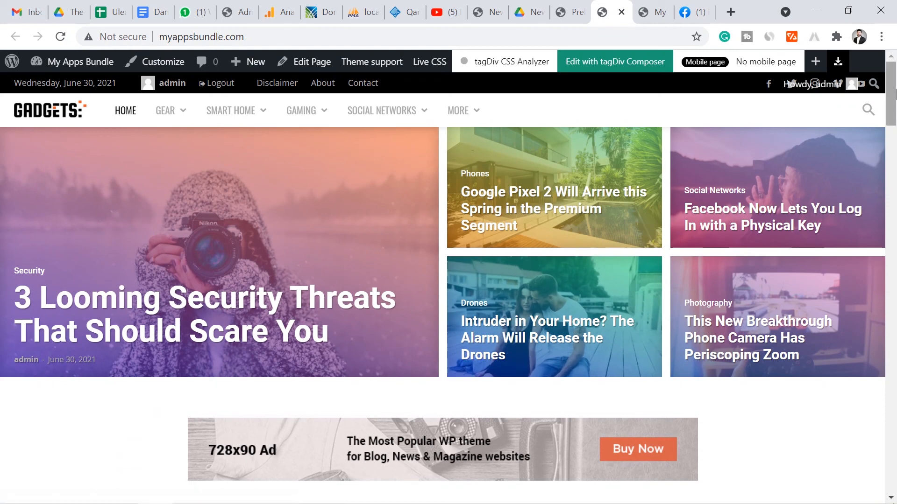
{"action": "mouse_move", "coordinate": [895, 94]}
{"action": "left_mouse_down"}
{"action": "mouse_move", "coordinate": [864, 420]}
{"action": "mouse_move", "coordinate": [894, 88]}
{"action": "left_mouse_up"}
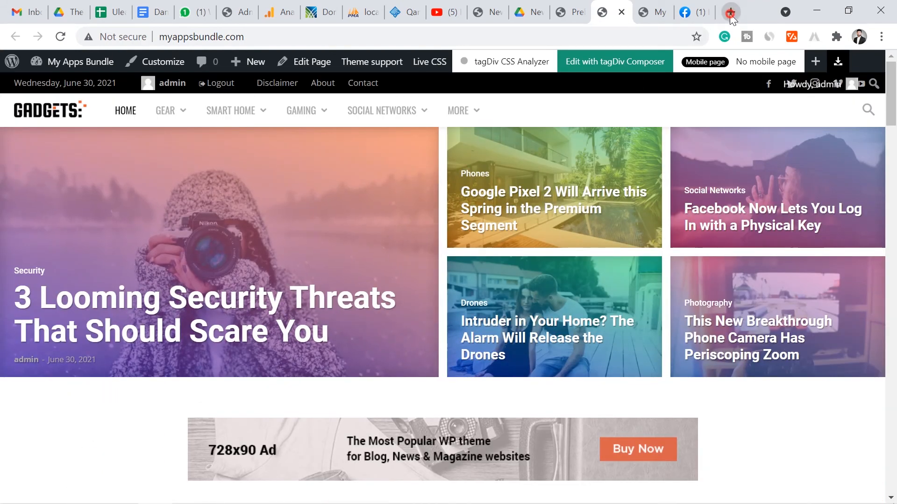
In a new tab, search Google for myappsbundle.com
{"action": "left_click", "coordinate": [731, 17]}
{"action": "type", "text": "google.com"}
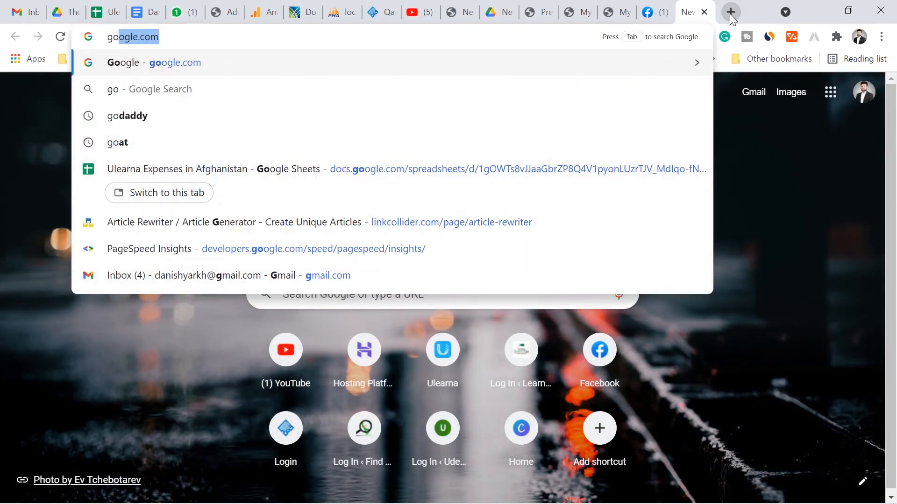
{"action": "key", "text": "Return"}
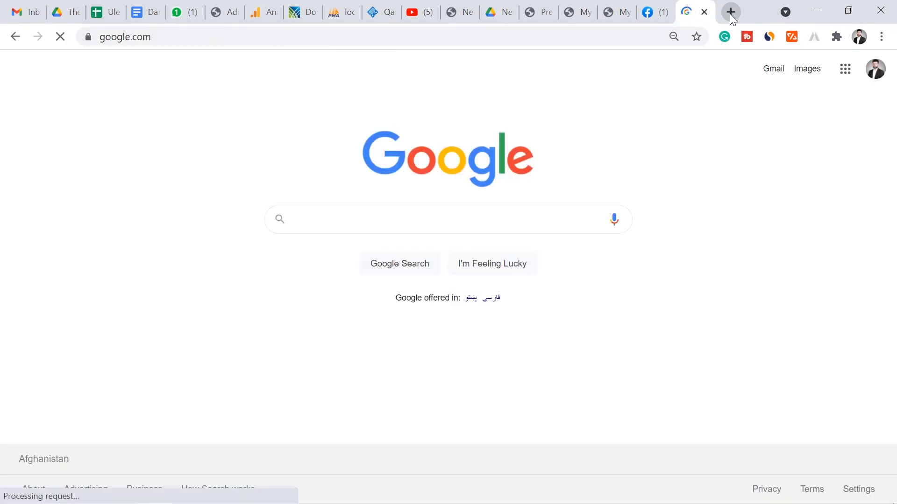
{"action": "type", "text": "myappsa"}
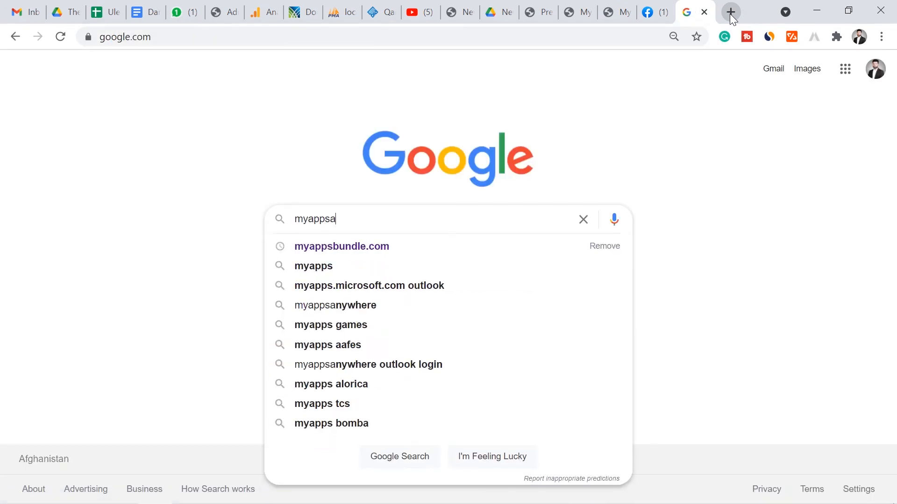
{"action": "key", "text": "BackSpace"}
{"action": "key", "text": "Down"}
{"action": "key", "text": "Return"}
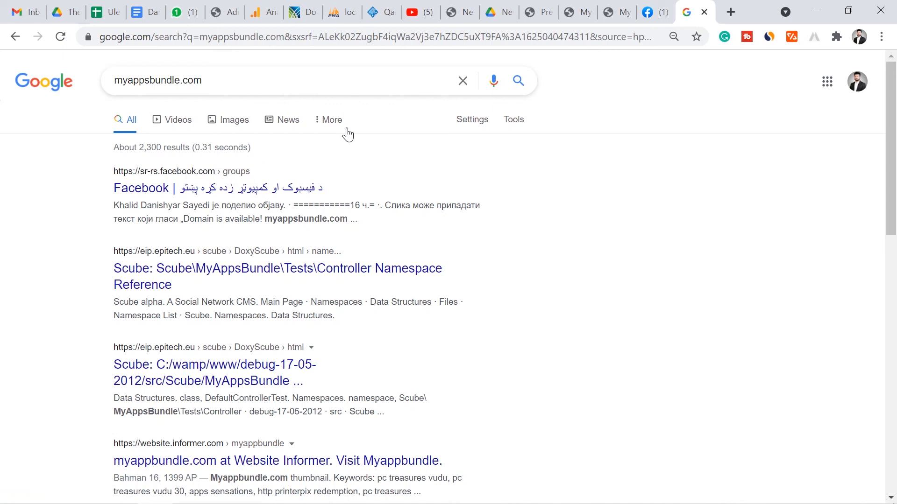
Replace the query with findbesttricks and search, then return to the Prebuilt Websites tab
{"action": "left_click_drag", "start_coordinate": [259, 81], "coordinate": [101, 74]}
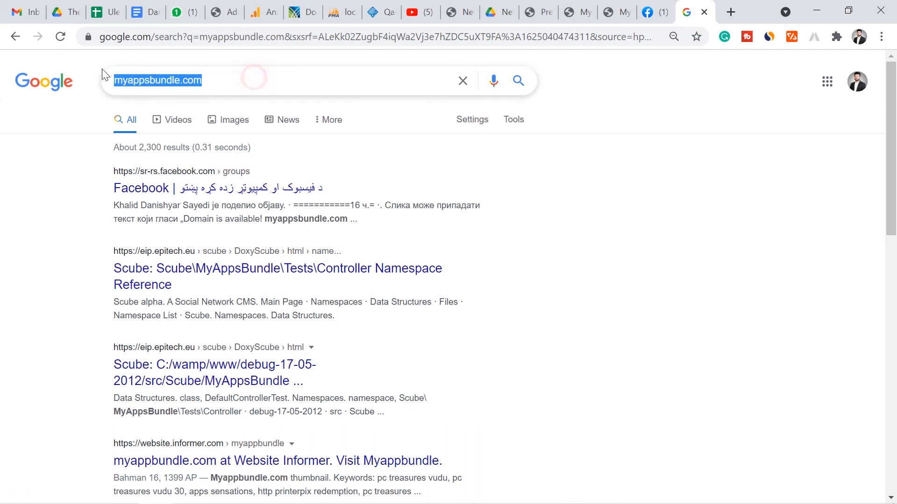
{"action": "type", "text": "find"}
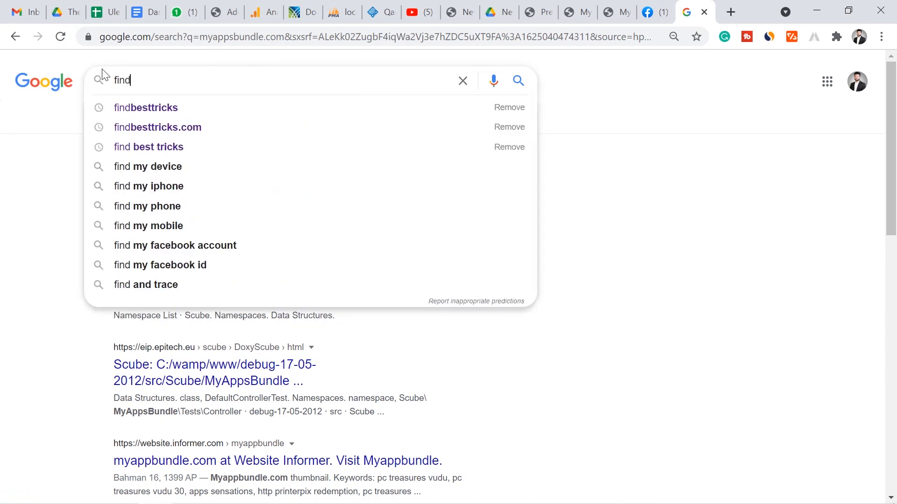
{"action": "key", "text": "Down"}
{"action": "key", "text": "Return"}
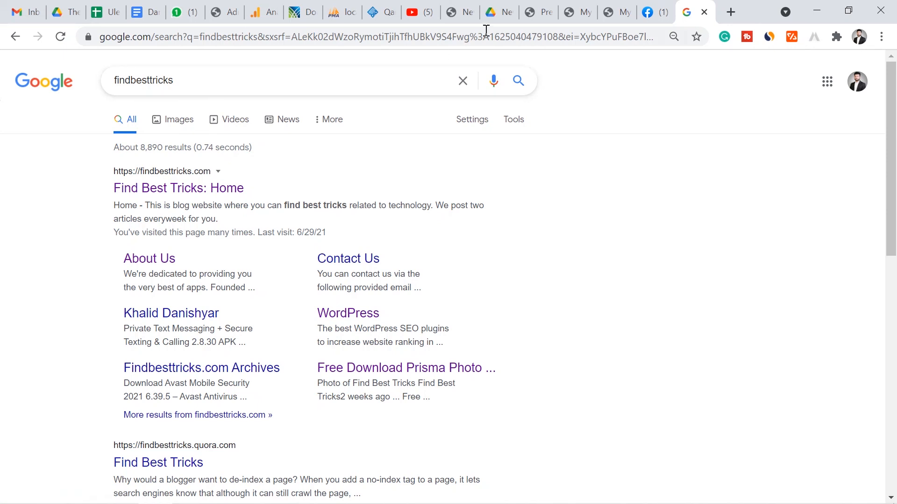
{"action": "left_click", "coordinate": [539, 9]}
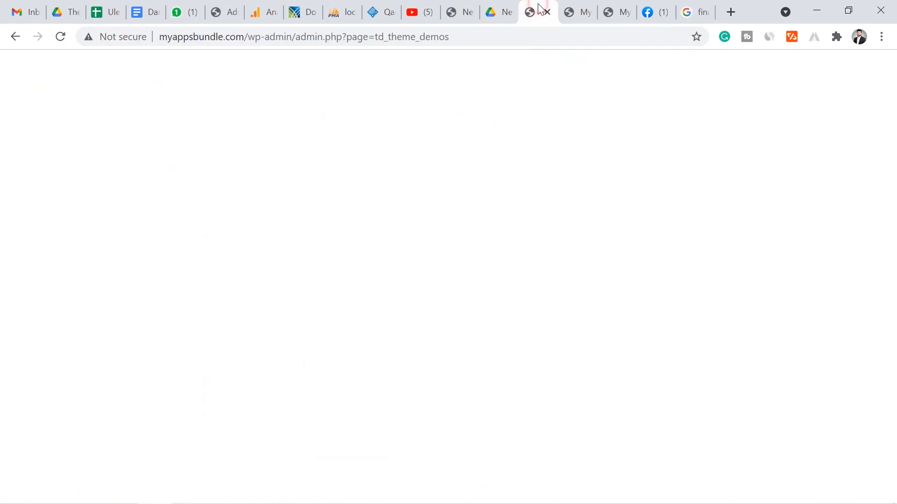
Scroll Prebuilt Websites to the top to confirm 'Current demo installed: Gadgets', then switch to Facebook
{"action": "left_click_drag", "start_coordinate": [890, 322], "coordinate": [892, 189]}
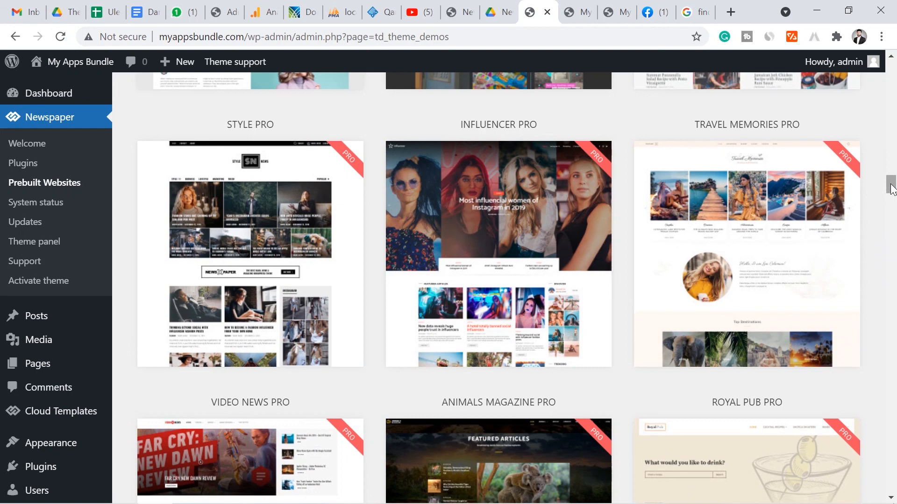
{"action": "left_click_drag", "start_coordinate": [892, 189], "coordinate": [887, 69]}
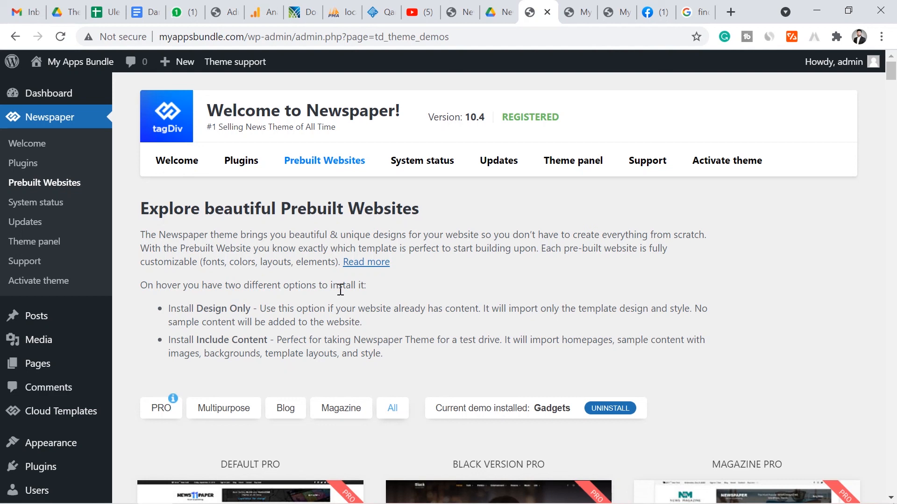
{"action": "left_click", "coordinate": [654, 12]}
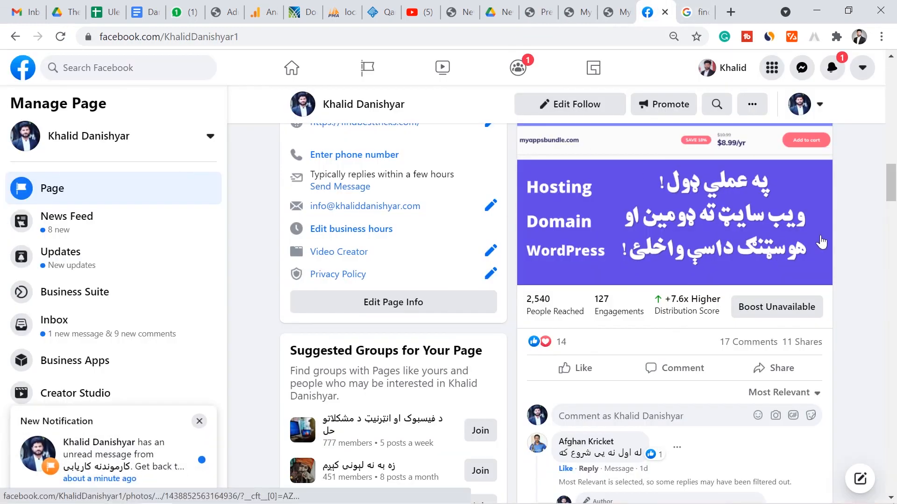
Glance down the Facebook page, then switch back to the live myappsbundle.com Gadgets homepage
{"action": "left_click_drag", "start_coordinate": [895, 190], "coordinate": [893, 148]}
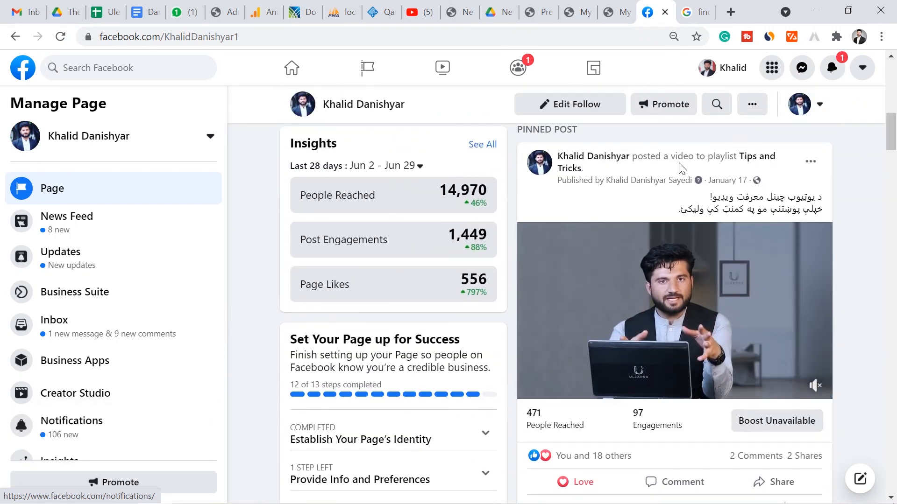
{"action": "left_click", "coordinate": [612, 12]}
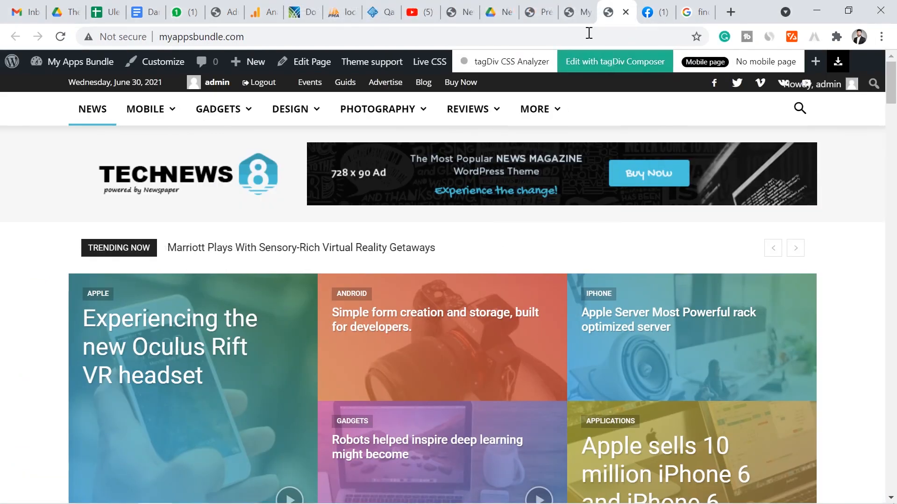
{"action": "left_click", "coordinate": [579, 11]}
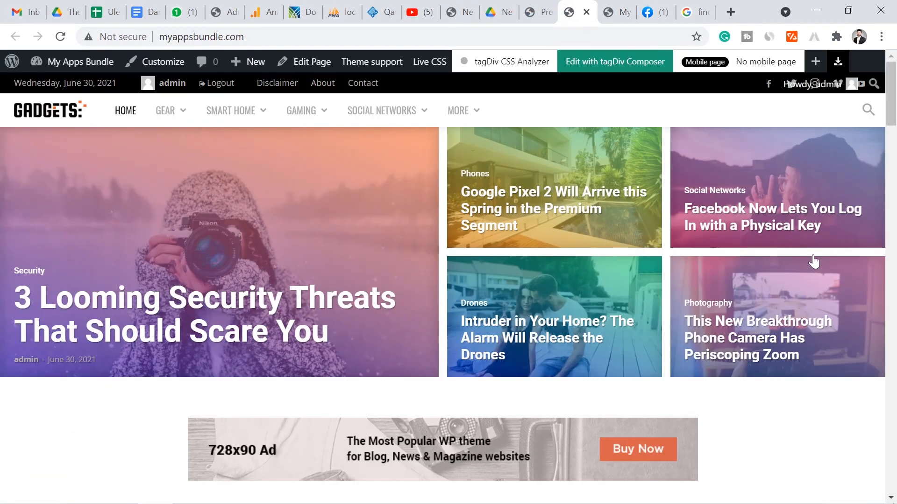